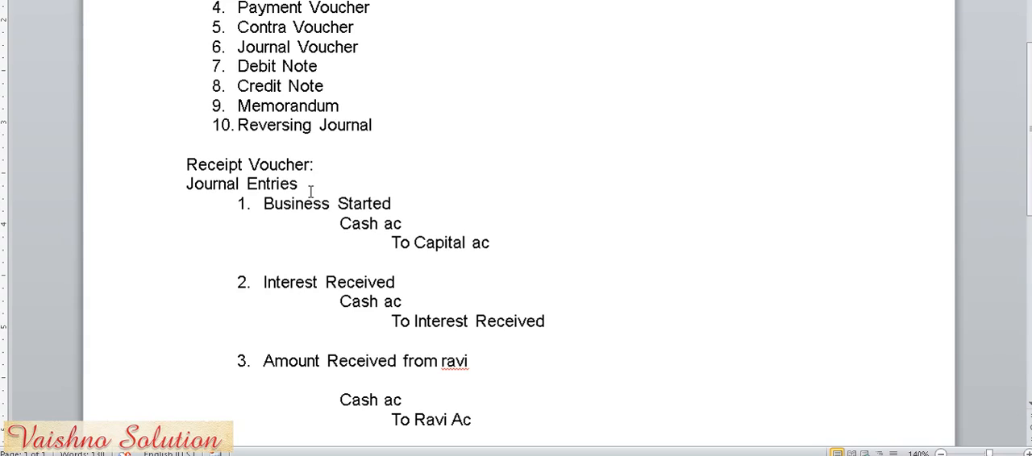
# - Review the debit and credit accounts of the Business Started and Interest Received journal entries under Receipt Voucher
pyautogui.moveTo(260, 202); pyautogui.dragTo(403, 201)
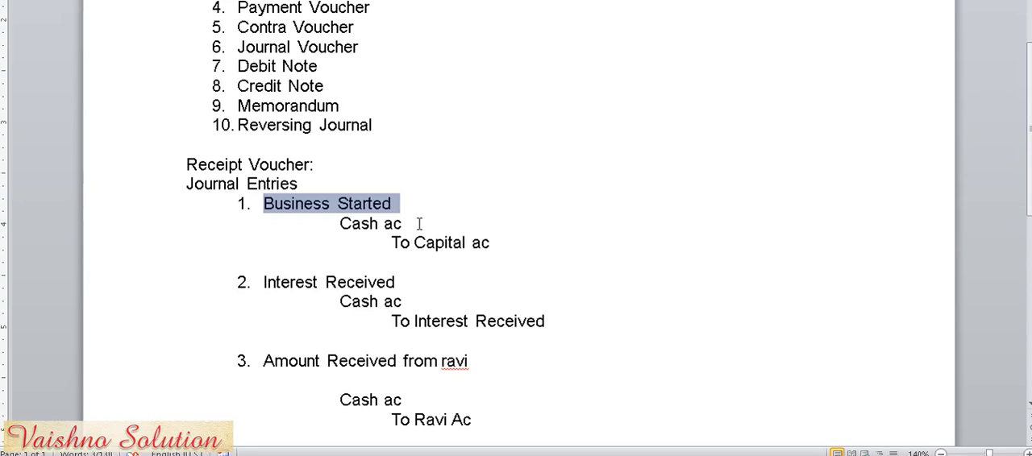
pyautogui.moveTo(340, 225); pyautogui.dragTo(412, 224)
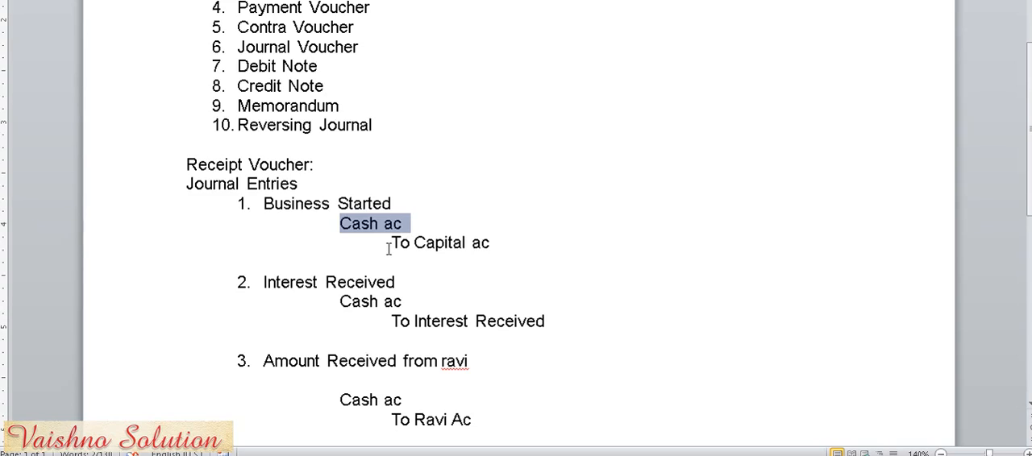
pyautogui.moveTo(391, 243); pyautogui.dragTo(493, 242)
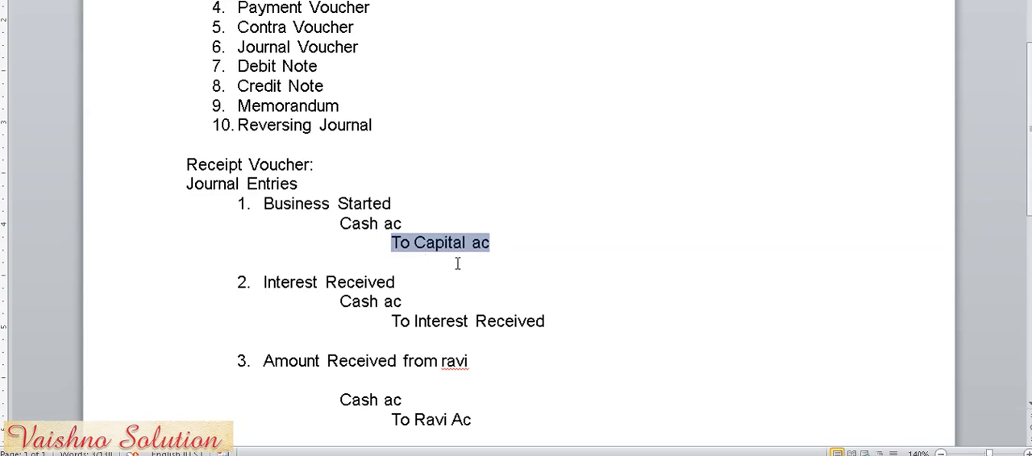
pyautogui.moveTo(339, 223); pyautogui.dragTo(503, 245)
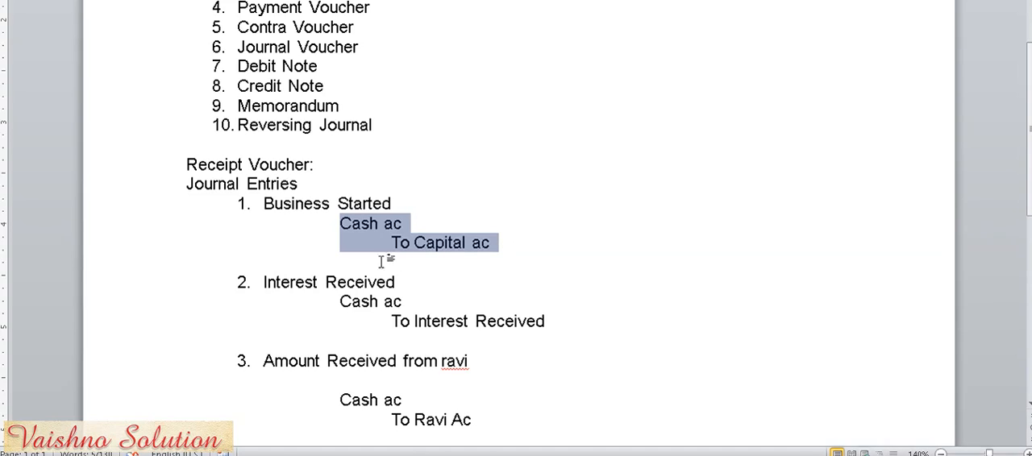
pyautogui.click(262, 279)
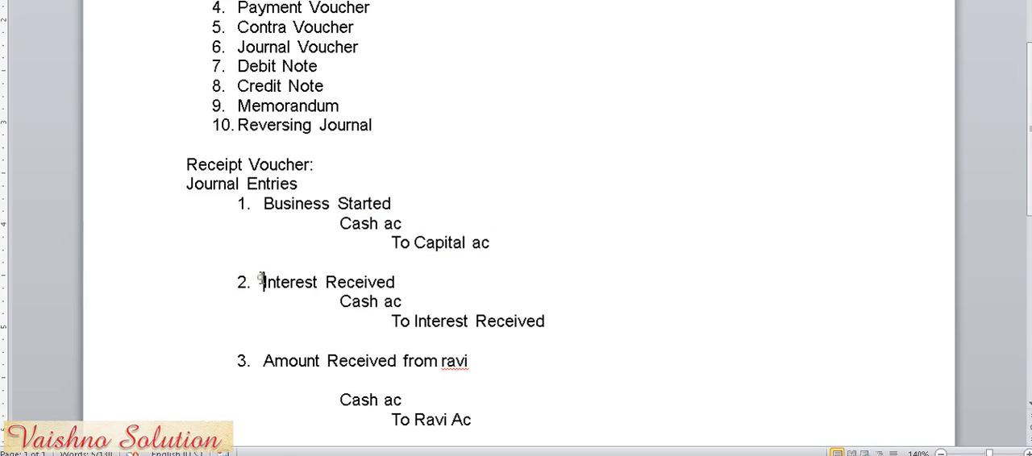
pyautogui.moveTo(262, 279); pyautogui.dragTo(404, 274)
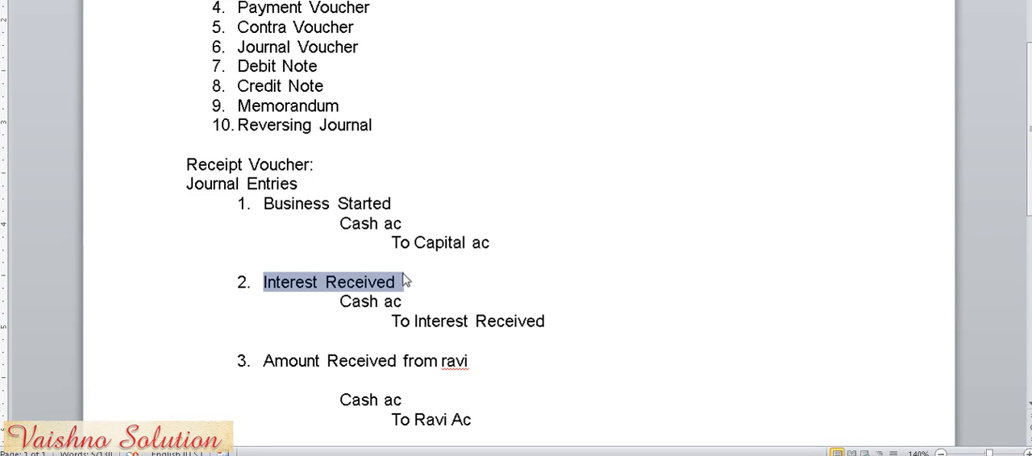
pyautogui.click(338, 302)
pyautogui.moveTo(339, 302); pyautogui.dragTo(404, 301)
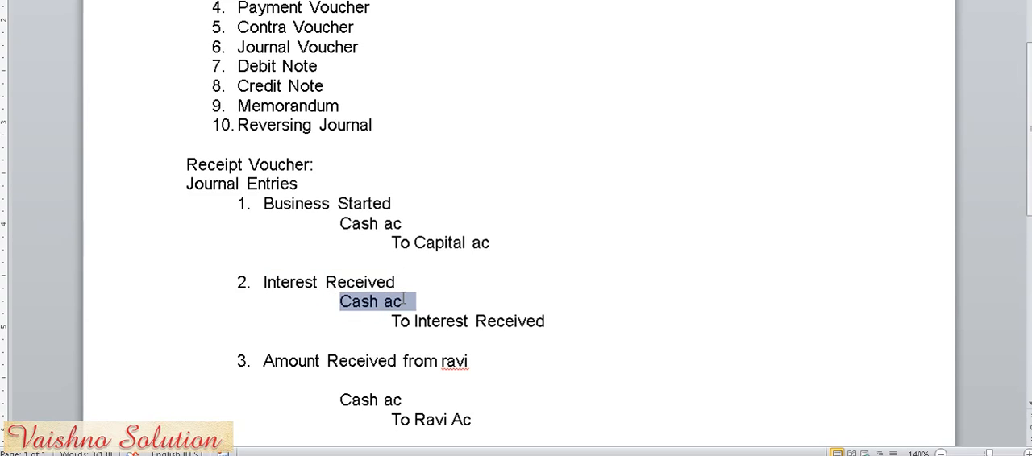
pyautogui.click(393, 322)
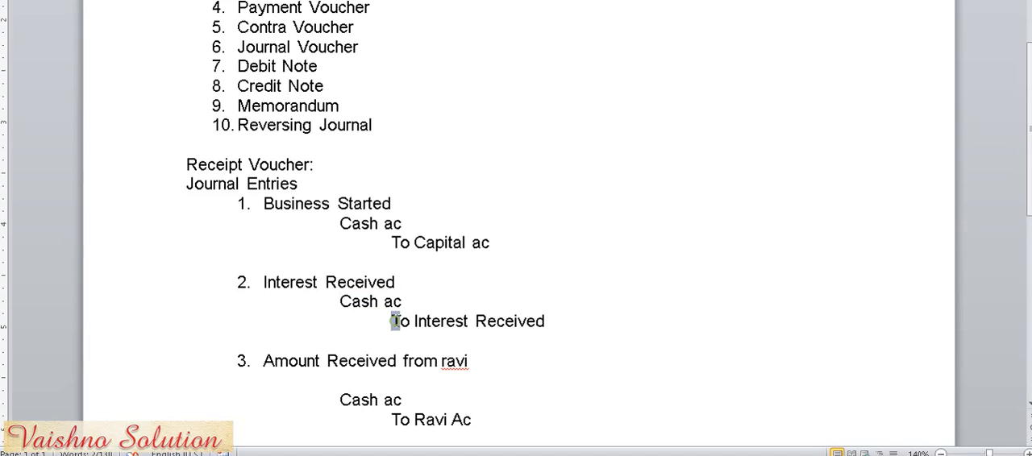
pyautogui.moveTo(393, 322); pyautogui.dragTo(545, 324)
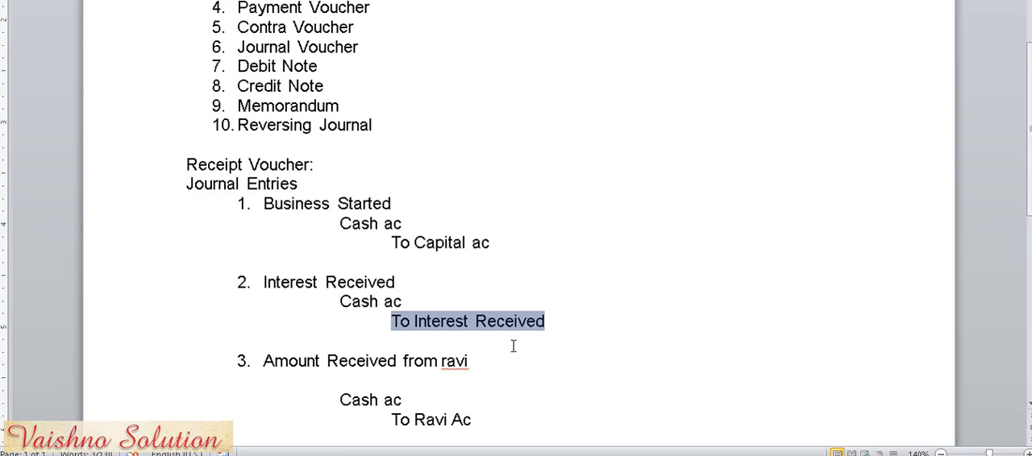
# - Correct the flagged lowercase person's name in the third journal entry's heading to the suggested capitalized spelling
pyautogui.scroll(-2, 513, 346)
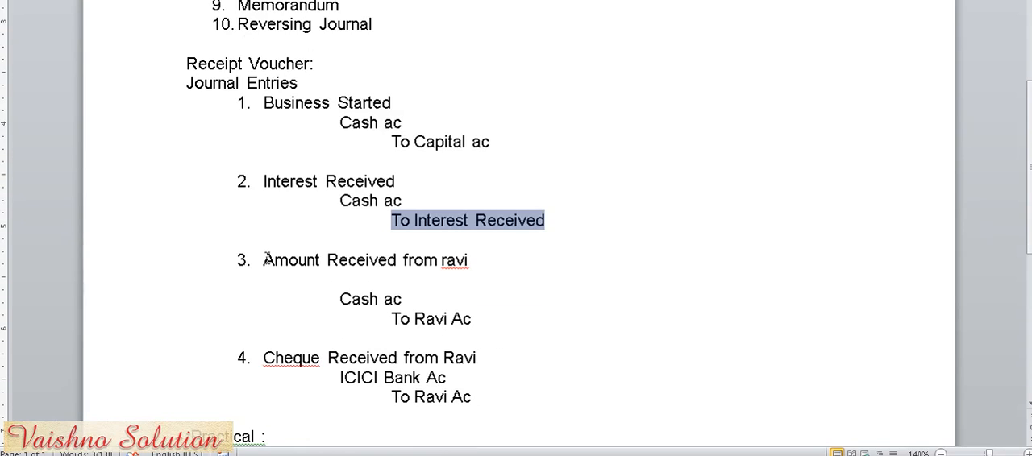
pyautogui.moveTo(265, 260); pyautogui.dragTo(474, 266)
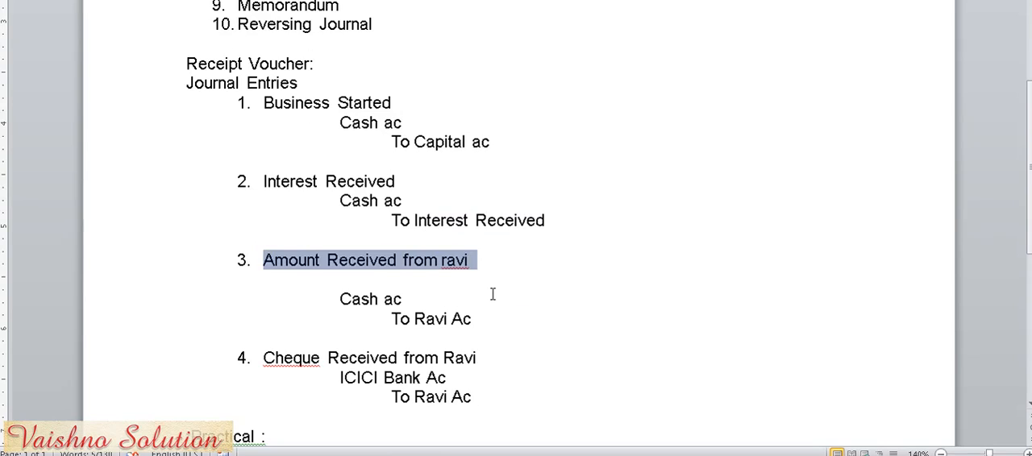
pyautogui.click(493, 294)
pyautogui.rightClick(453, 266)
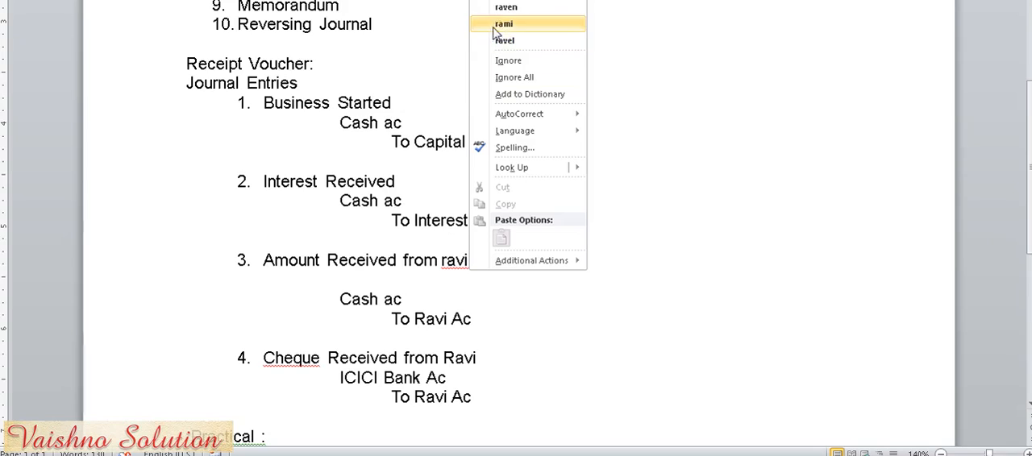
pyautogui.click(509, 4)
pyautogui.click(524, 212)
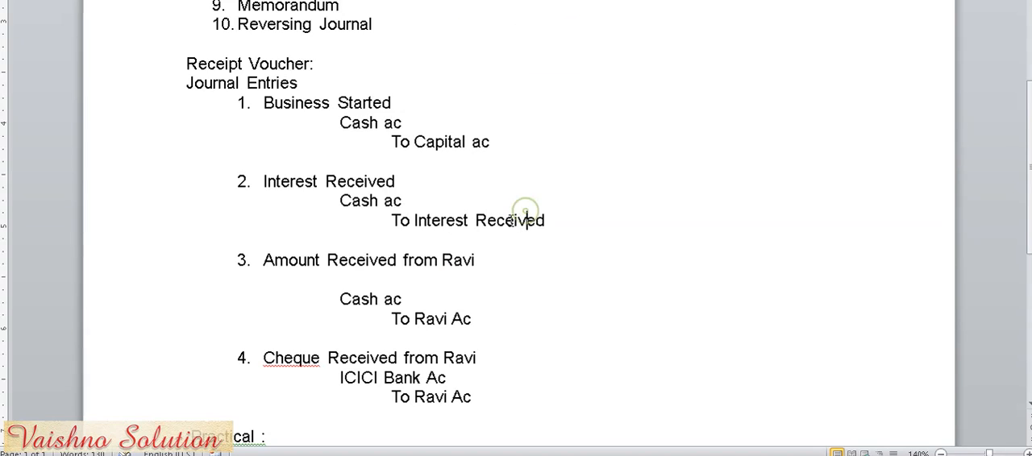
# - Compare the accounts used in the third journal entry for an amount received and the fourth for a cheque received
pyautogui.moveTo(338, 299); pyautogui.dragTo(482, 317)
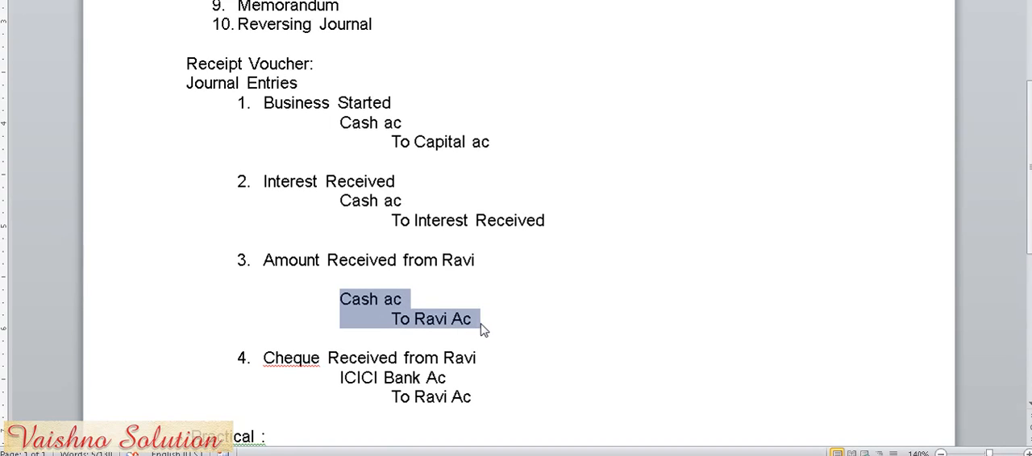
pyautogui.scroll(-1, 483, 331)
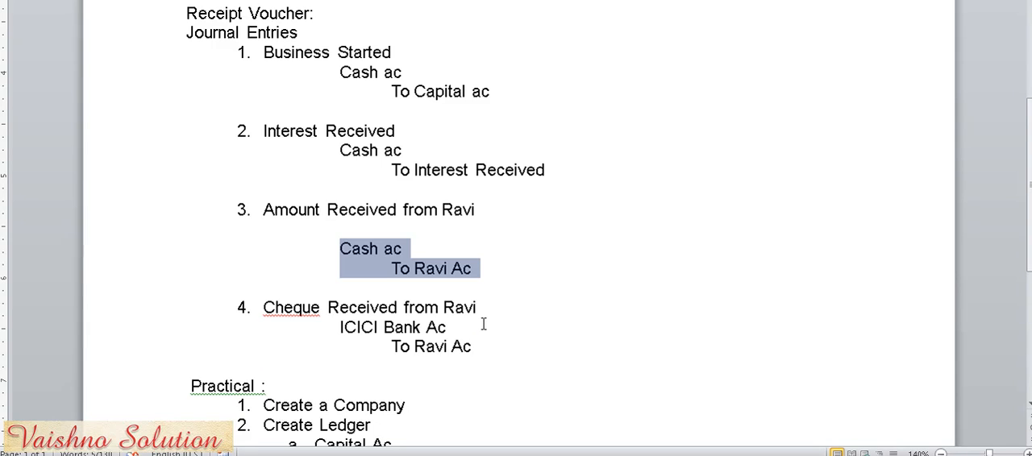
pyautogui.scroll(-2, 459, 339)
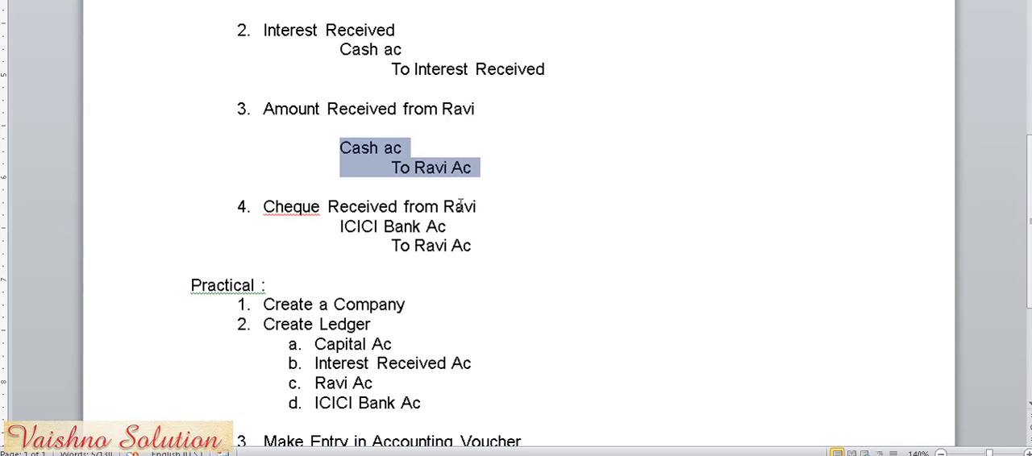
pyautogui.click(487, 207)
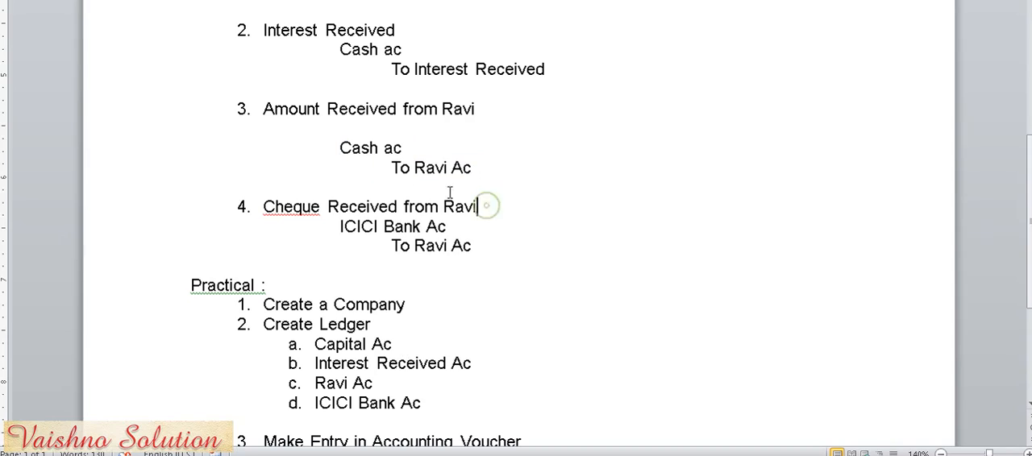
pyautogui.moveTo(320, 109); pyautogui.dragTo(267, 113)
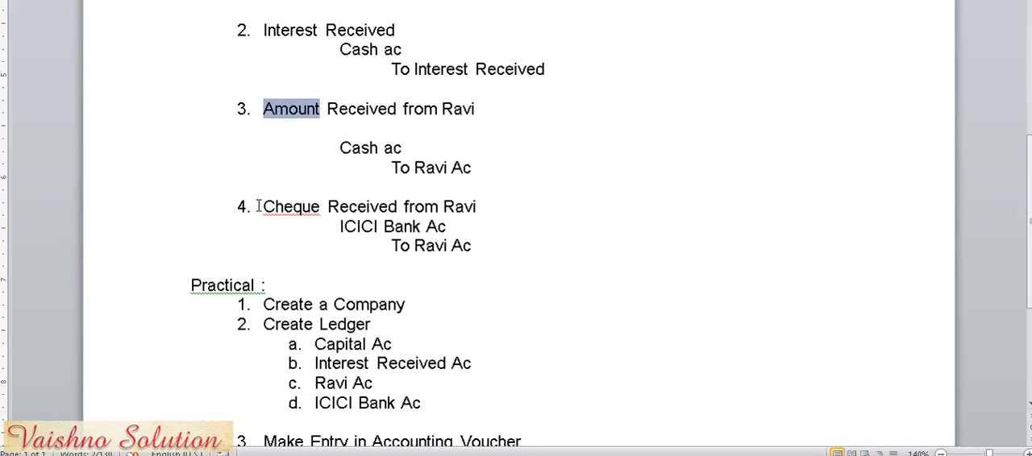
pyautogui.moveTo(261, 207); pyautogui.dragTo(327, 207)
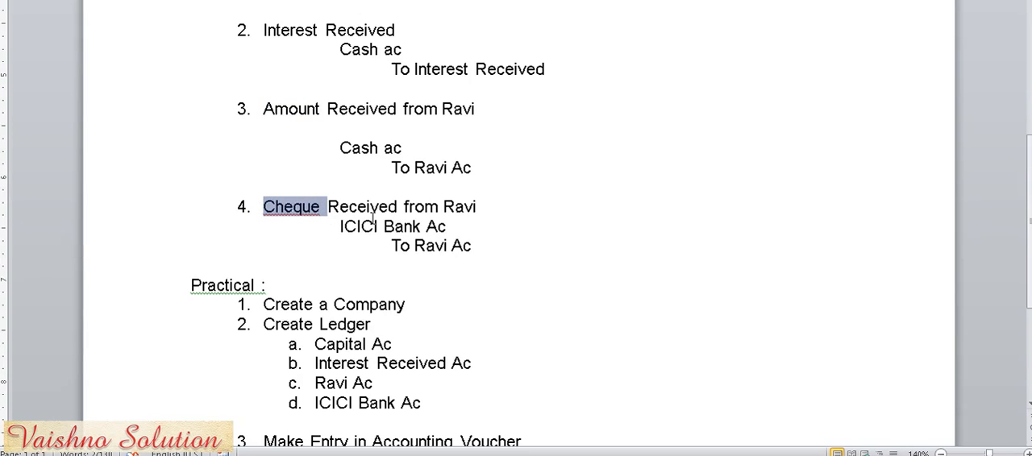
pyautogui.moveTo(333, 231); pyautogui.dragTo(448, 227)
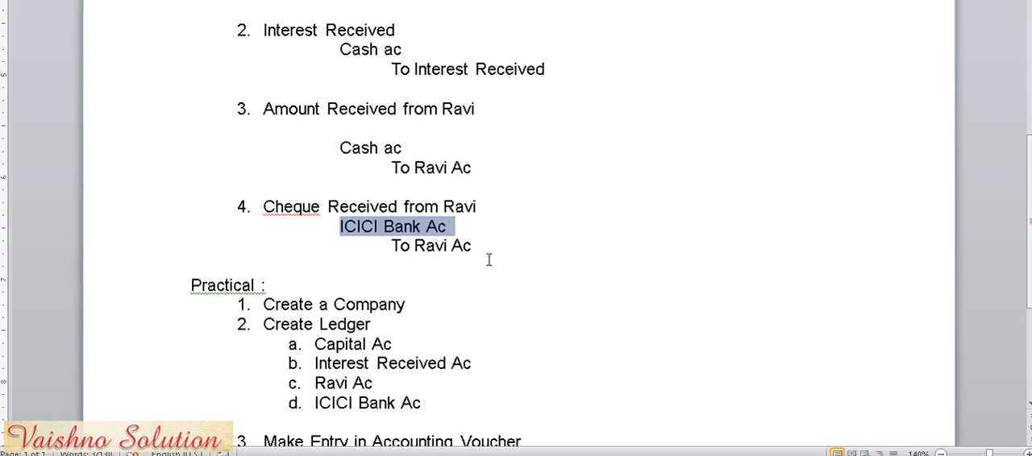
pyautogui.scroll(4, 488, 259)
pyautogui.scroll(-3, 489, 259)
pyautogui.scroll(3, 489, 259)
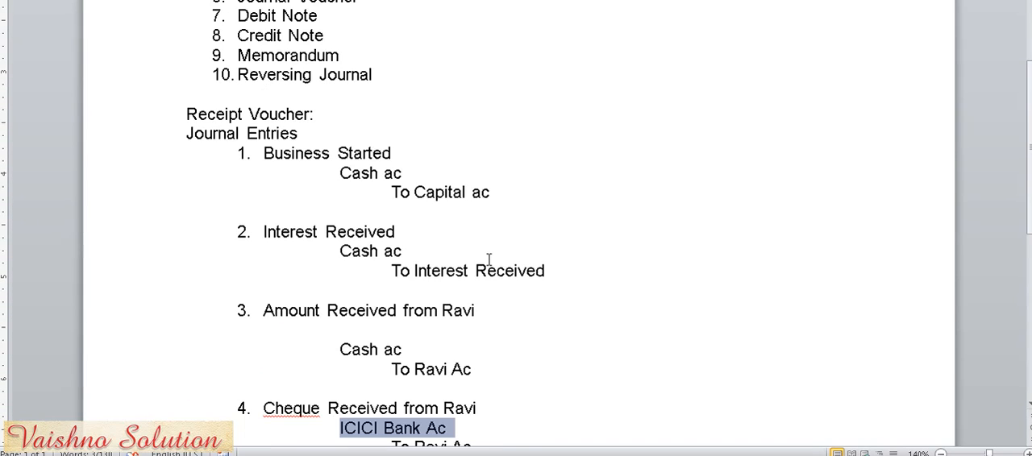
# - Review the Practical task list and match its ledgers to the accounts used in the four journal entries
pyautogui.scroll(-3, 489, 259)
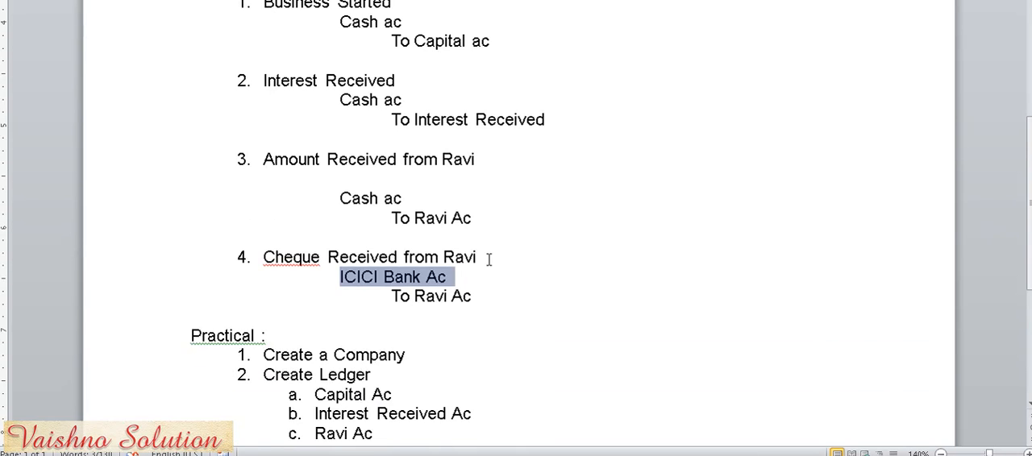
pyautogui.scroll(-3, 488, 259)
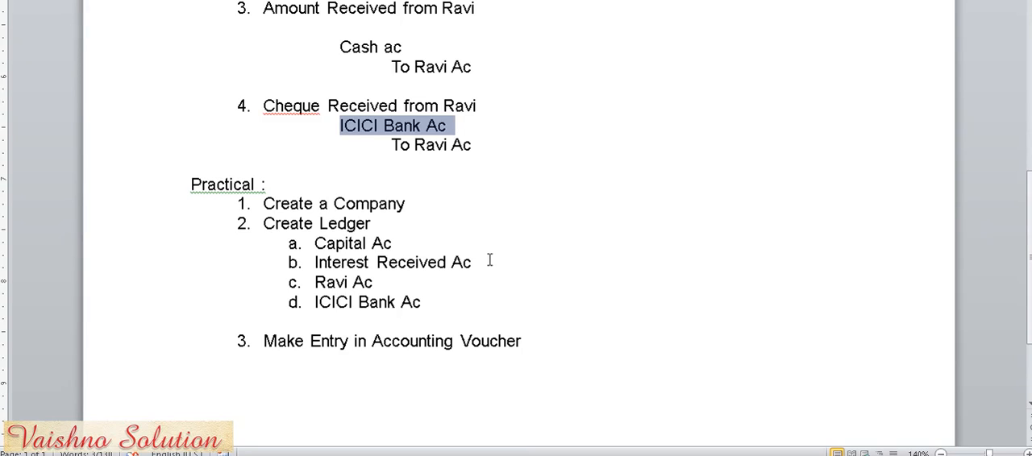
pyautogui.scroll(-2, 488, 259)
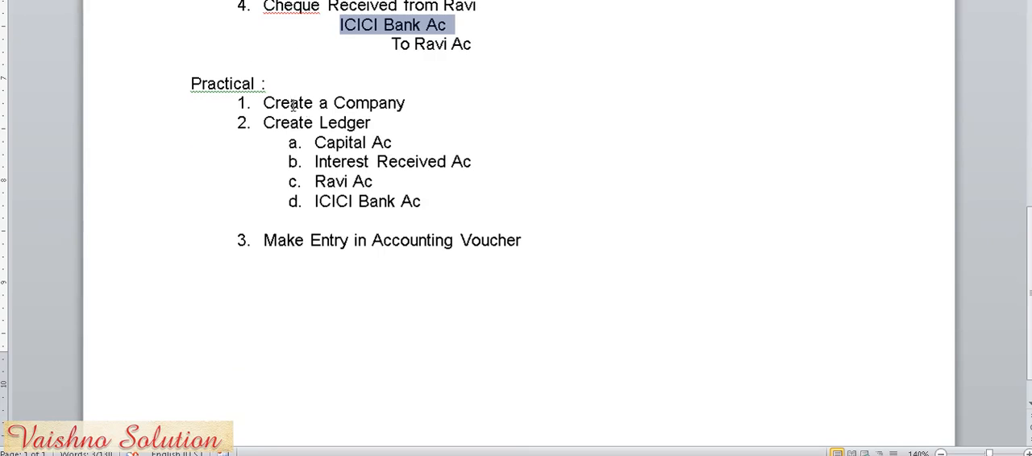
pyautogui.click(261, 102)
pyautogui.moveTo(262, 102); pyautogui.dragTo(404, 100)
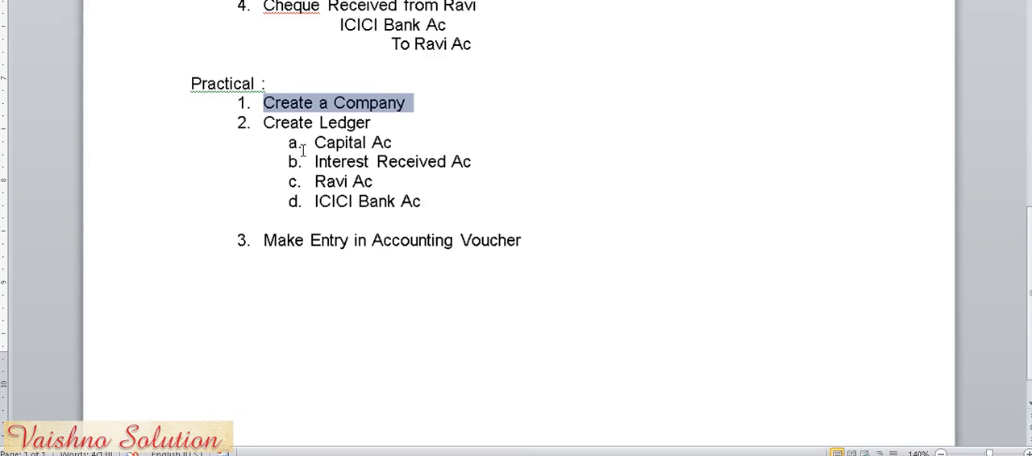
pyautogui.moveTo(262, 125); pyautogui.dragTo(363, 121)
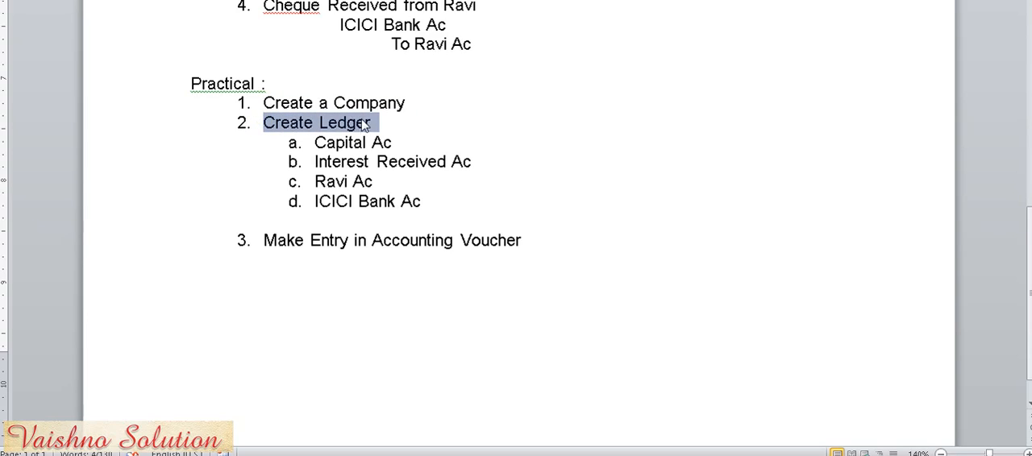
pyautogui.moveTo(259, 240); pyautogui.dragTo(531, 235)
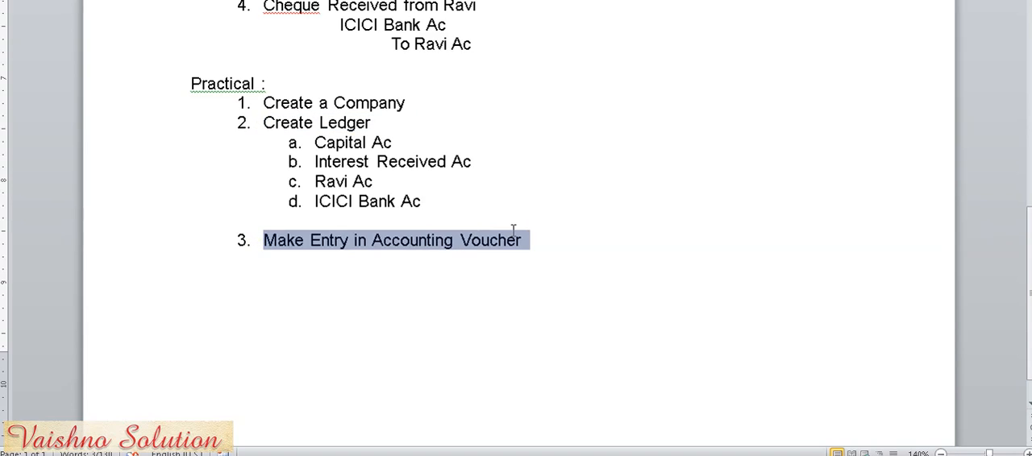
pyautogui.moveTo(311, 136); pyautogui.dragTo(426, 196)
pyautogui.scroll(5, 426, 198)
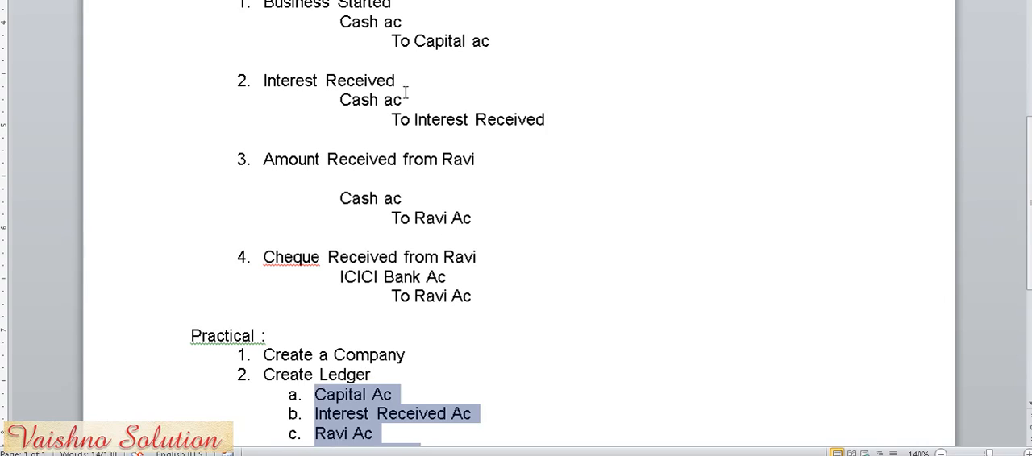
pyautogui.click(393, 40)
pyautogui.click(392, 120)
pyautogui.click(342, 283)
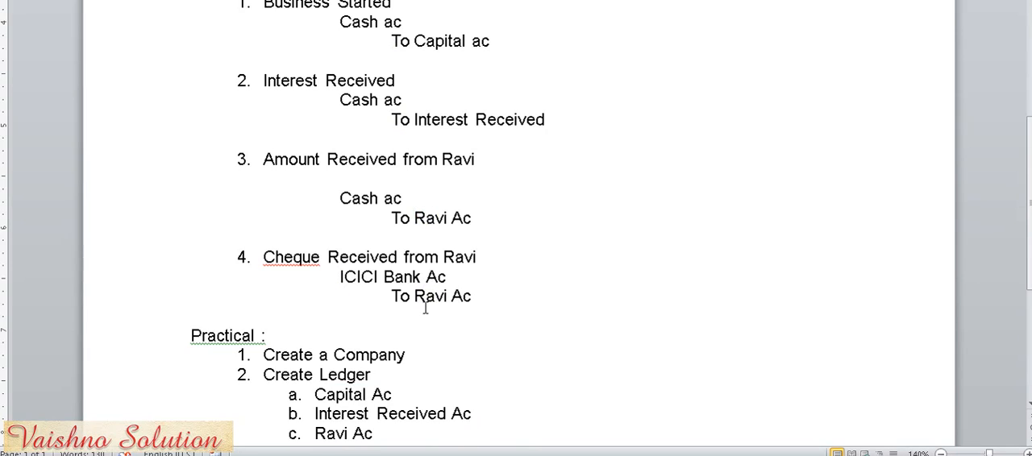
pyautogui.scroll(-3, 425, 309)
pyautogui.click(375, 284)
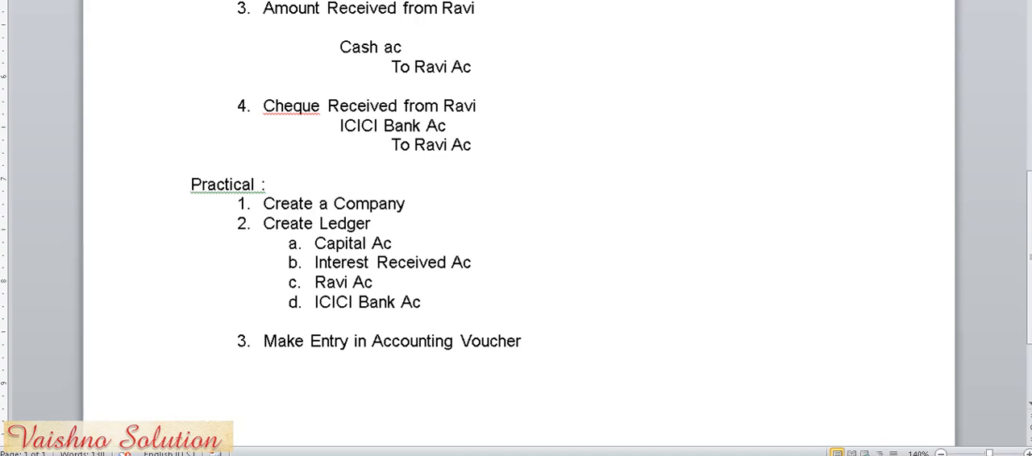
# - Switch to Tally and start creating a company named Intex Pvt Ltd
pyautogui.click(444, 452)
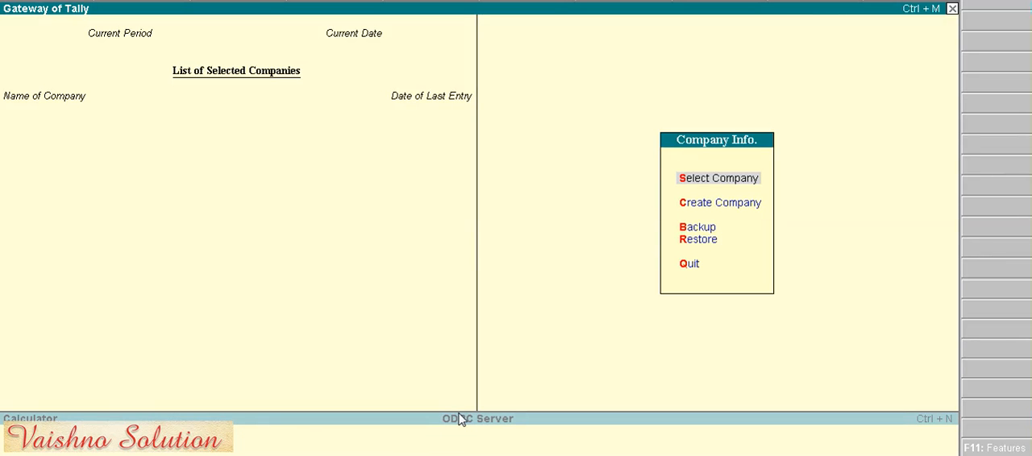
pyautogui.press('Down')
pyautogui.press('Return')
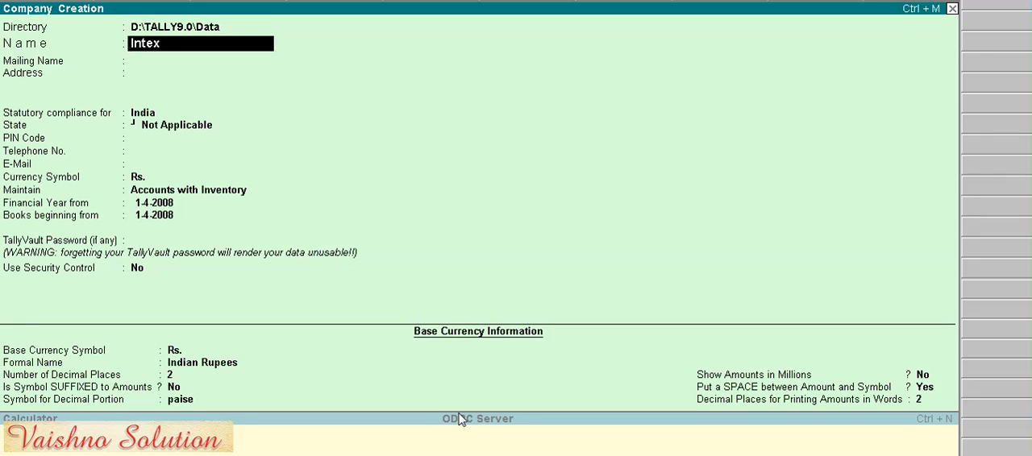
pyautogui.write('Pvt Ltd')
# - Keep the default mailing name, country, currency and financial year details, and save the new company
pyautogui.press('Return')
pyautogui.press('Return')
pyautogui.press('Return')
pyautogui.press('Return')
pyautogui.press('Return')
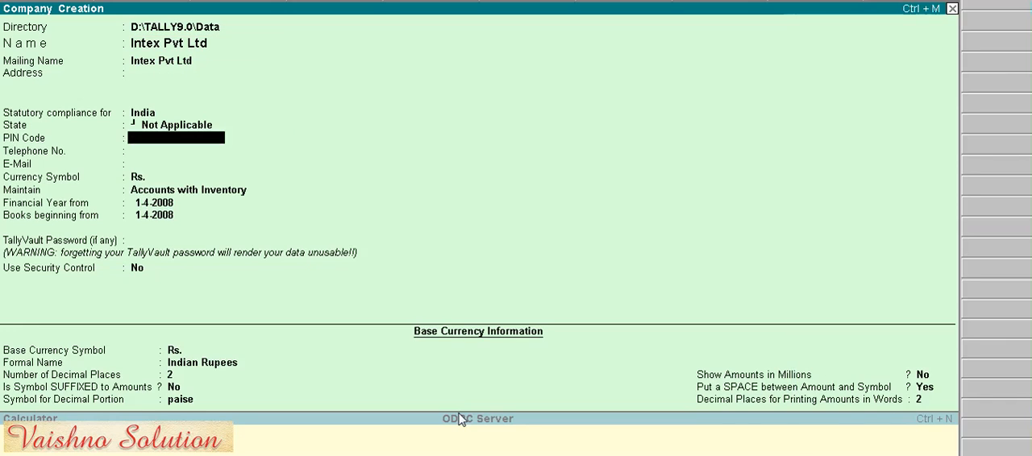
pyautogui.press('Return')
pyautogui.press('Return')
pyautogui.press('Return')
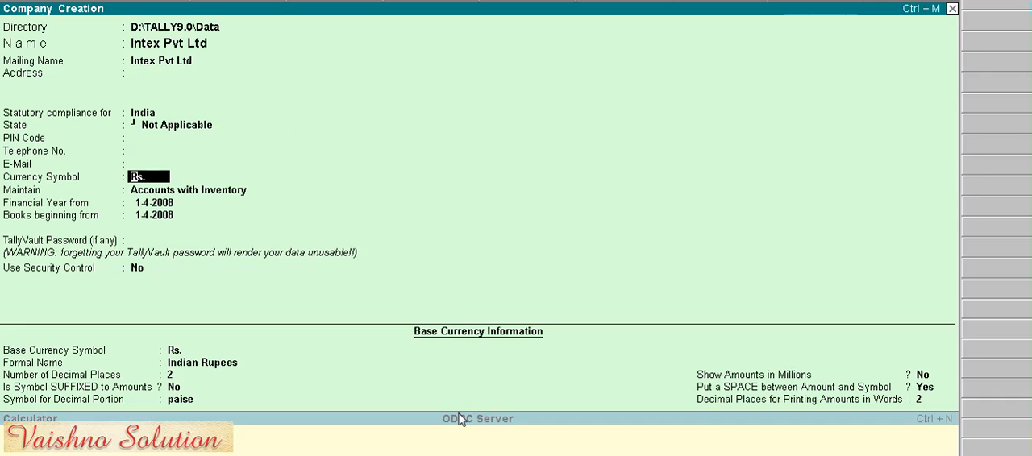
pyautogui.hotkey('ctrl', 'a')
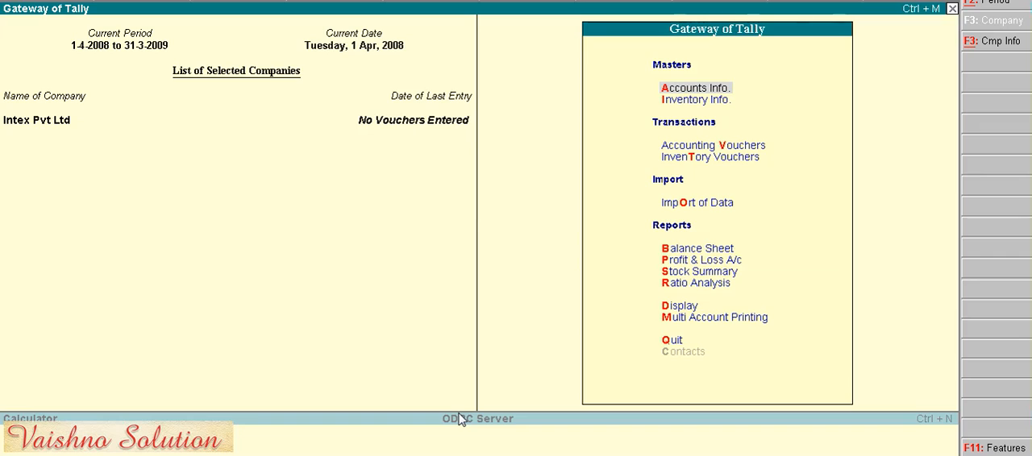
# - Open multiple ledger creation in the accounts masters, covering all groups
pyautogui.press('Down')
pyautogui.press('Up')
pyautogui.press('Return')
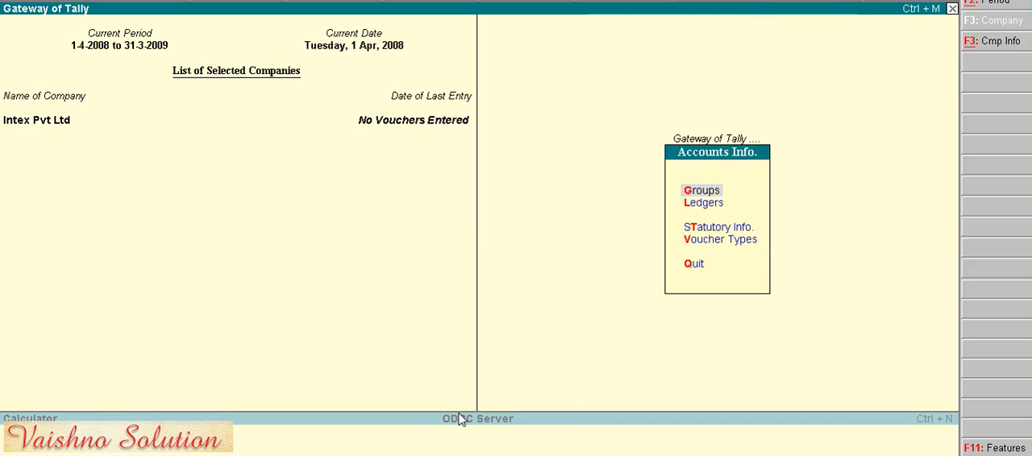
pyautogui.press('Down')
pyautogui.press('Return')
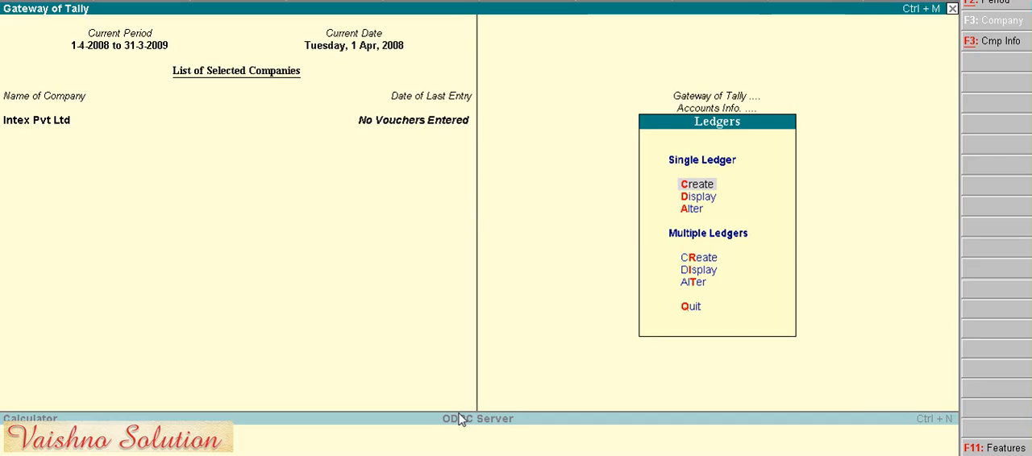
pyautogui.press('Down')
pyautogui.press('Down')
pyautogui.press('Down')
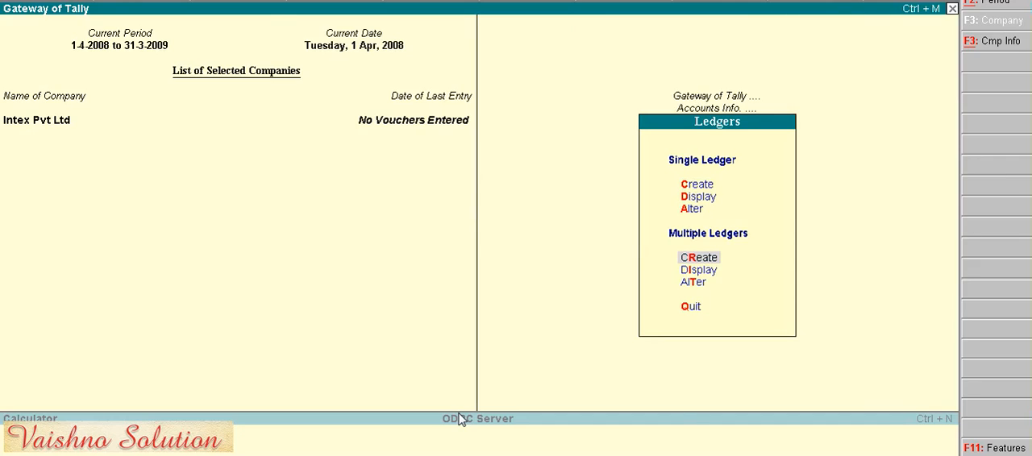
pyautogui.press('Return')
pyautogui.press('Return')
# - Add a first ledger named Capital Ac under the Capital Account group, with no opening balance
pyautogui.write('Capital')
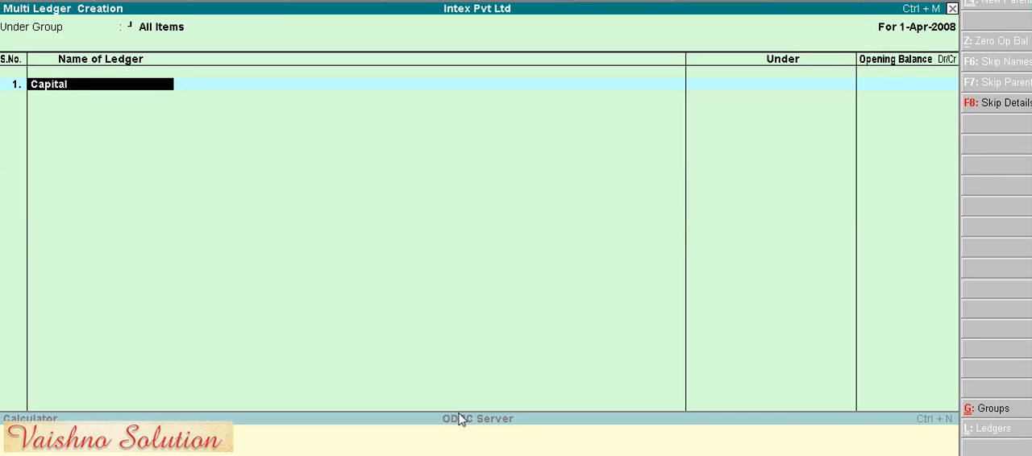
pyautogui.write(' Ac')
pyautogui.press('Return')
pyautogui.write('Ca')
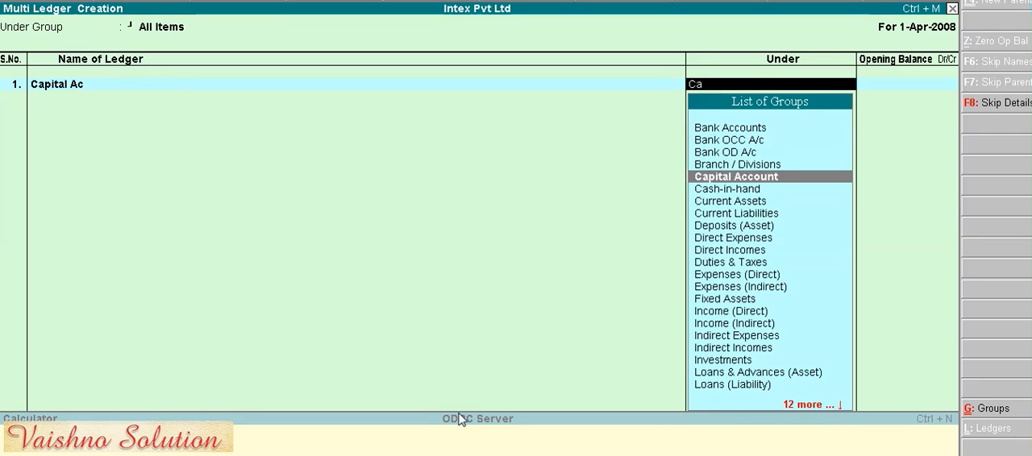
pyautogui.press('Return')
pyautogui.press('Return')
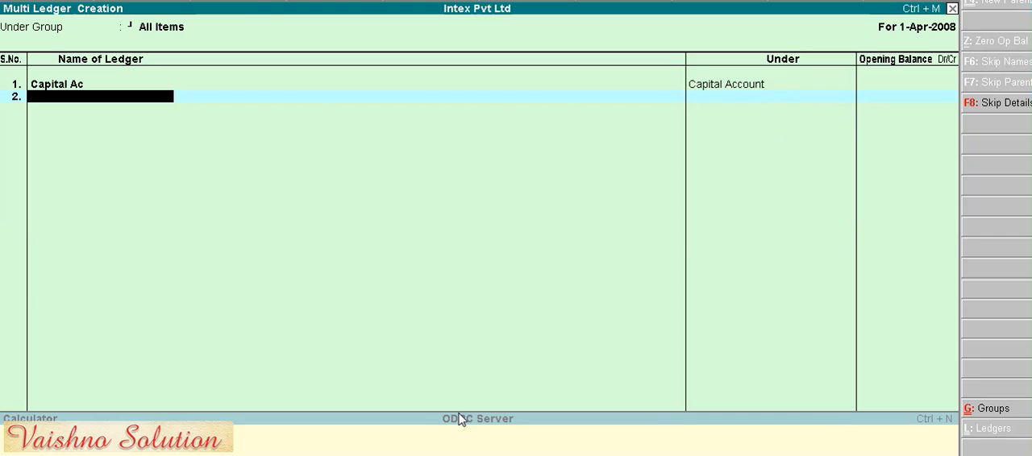
# - Name the second ledger Intrest Received Ac
pyautogui.write('Intrest Recei')
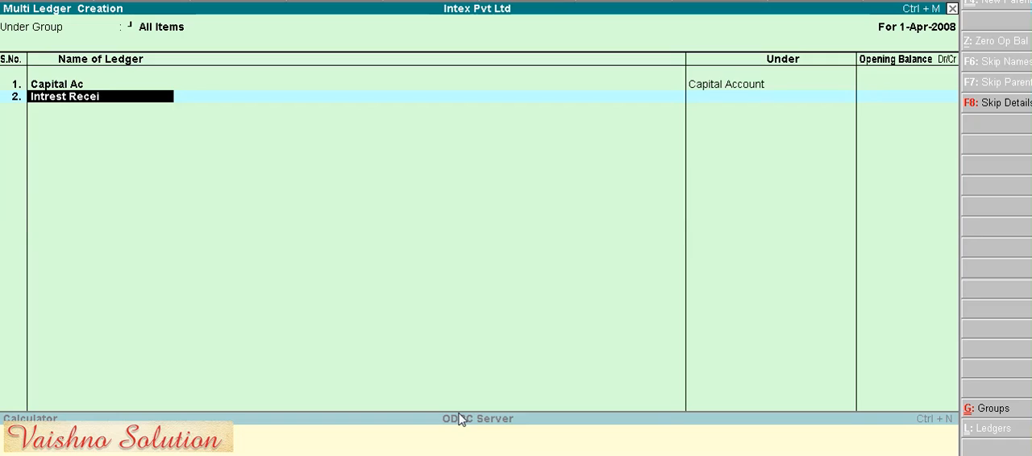
pyautogui.write('ved ac')
pyautogui.press('Return')
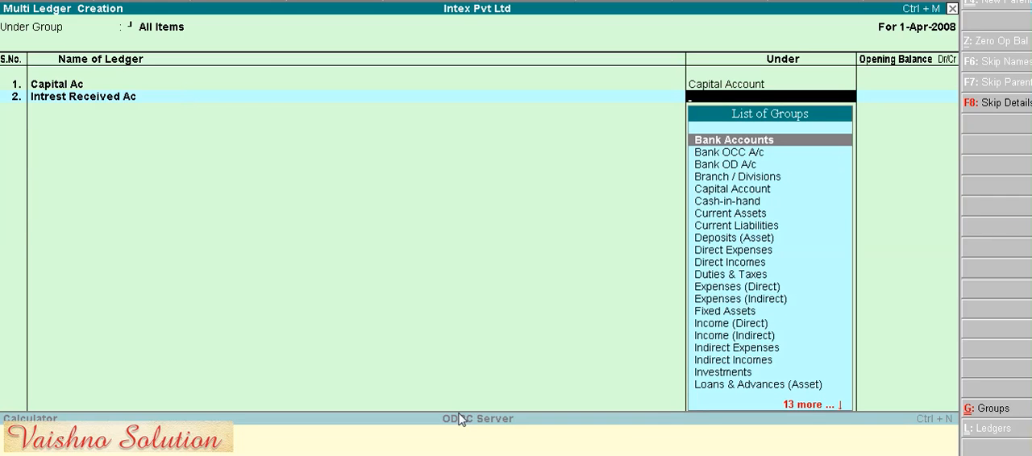
# - Place the Intrest Received Ac ledger under Indirect Incomes and leave its opening balance empty
pyautogui.write('In')
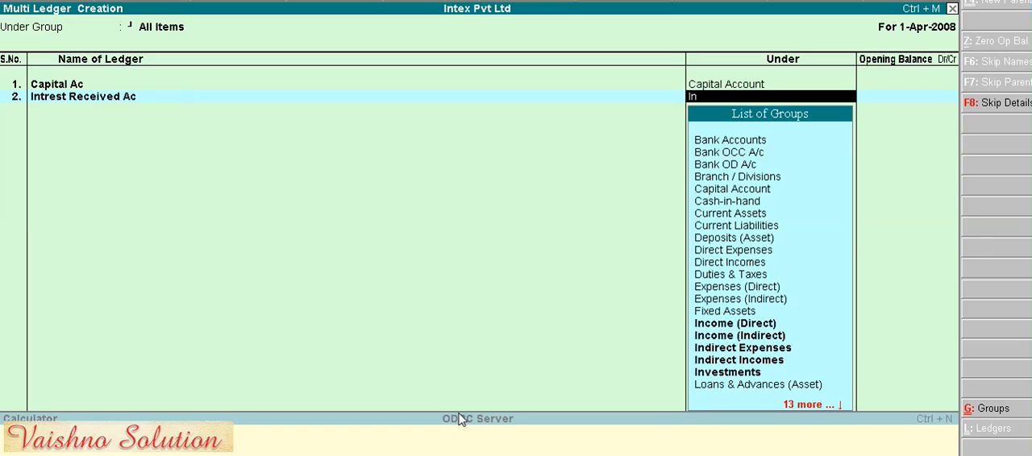
pyautogui.write('d')
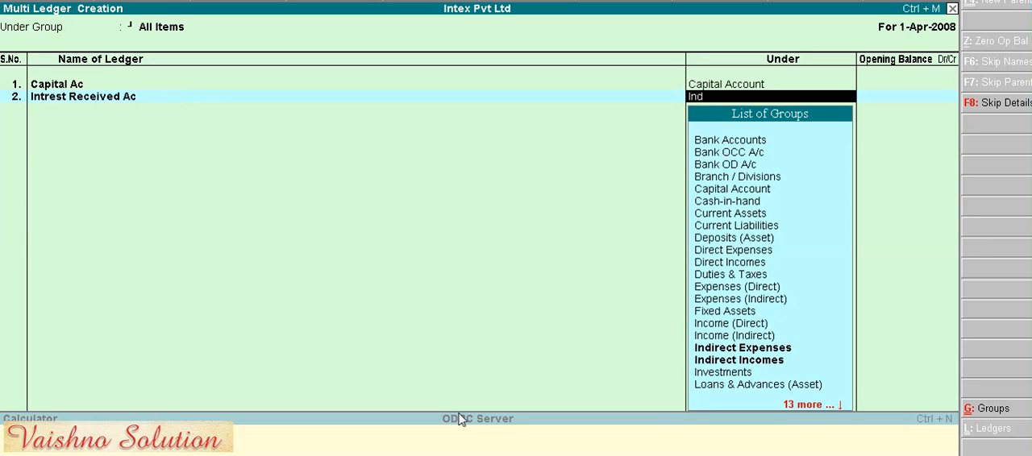
pyautogui.press('Down')
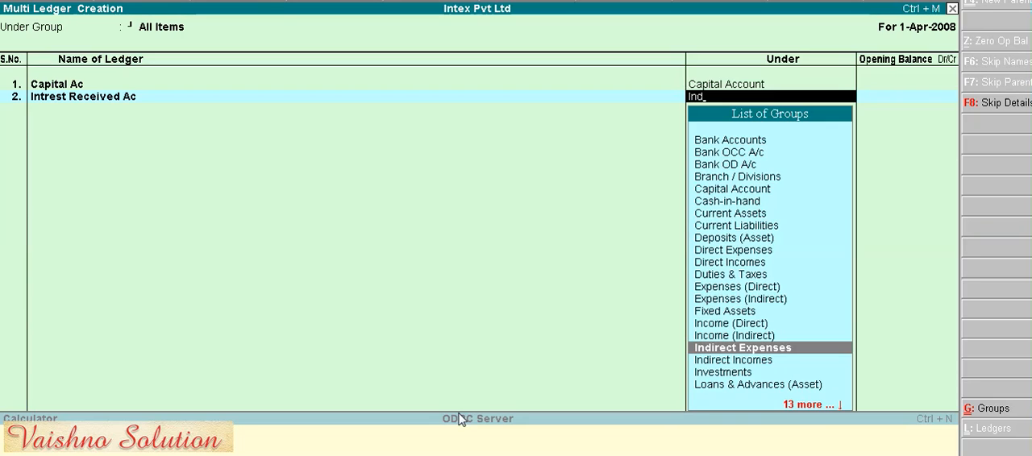
pyautogui.press('Down')
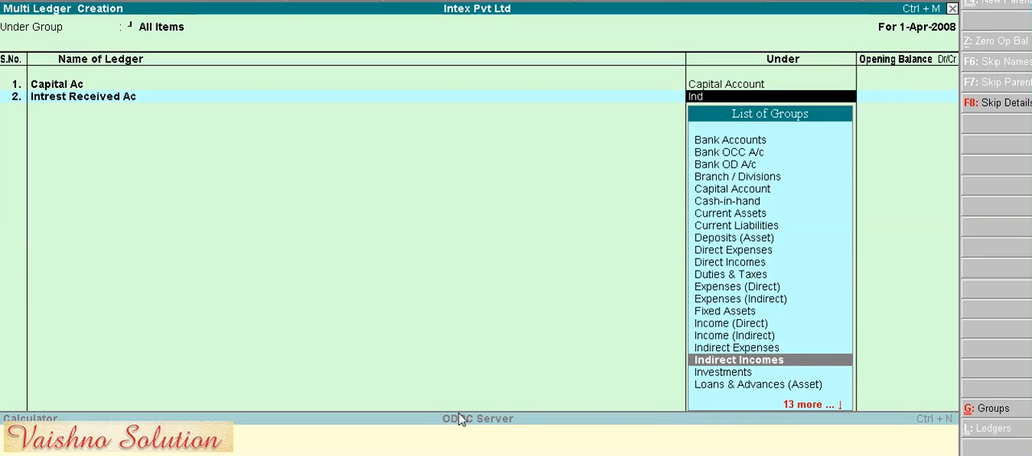
pyautogui.press('Up')
pyautogui.press('Down')
pyautogui.press('Return')
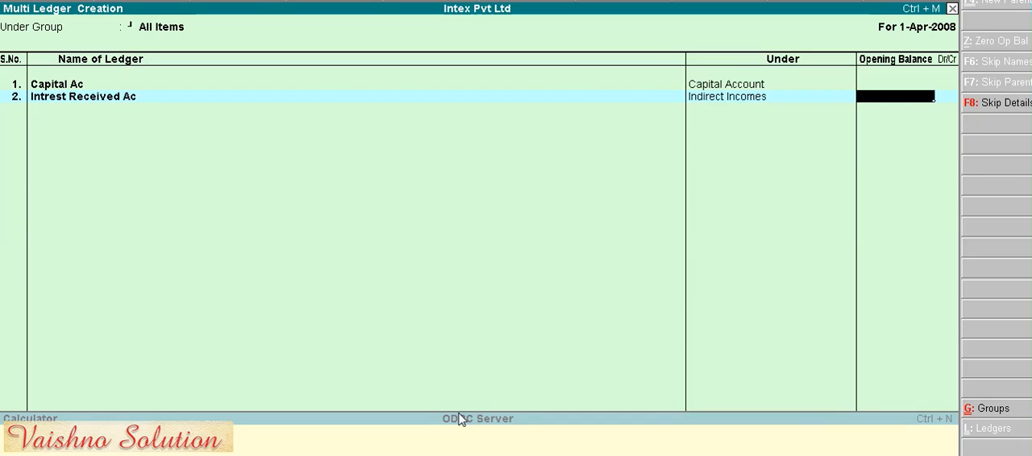
pyautogui.press('Return')
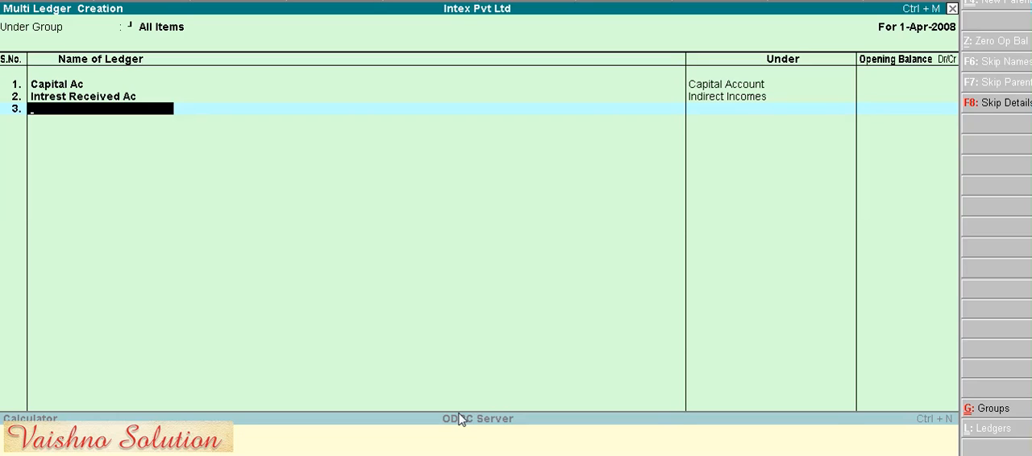
# - Add a third ledger for the debtor's personal account under Sundry Debtors, with no opening balance
pyautogui.write('Ravi Ac')
pyautogui.press('Return')
pyautogui.write('Sun')
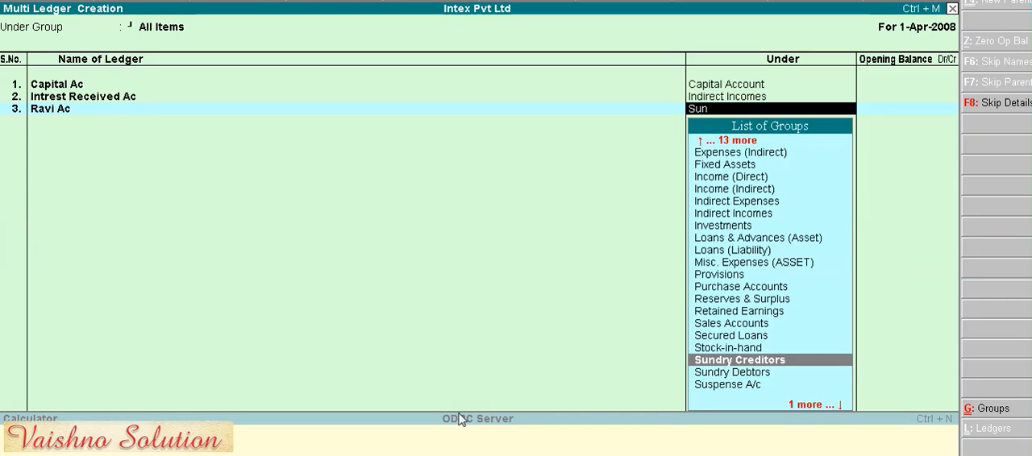
pyautogui.press('Down')
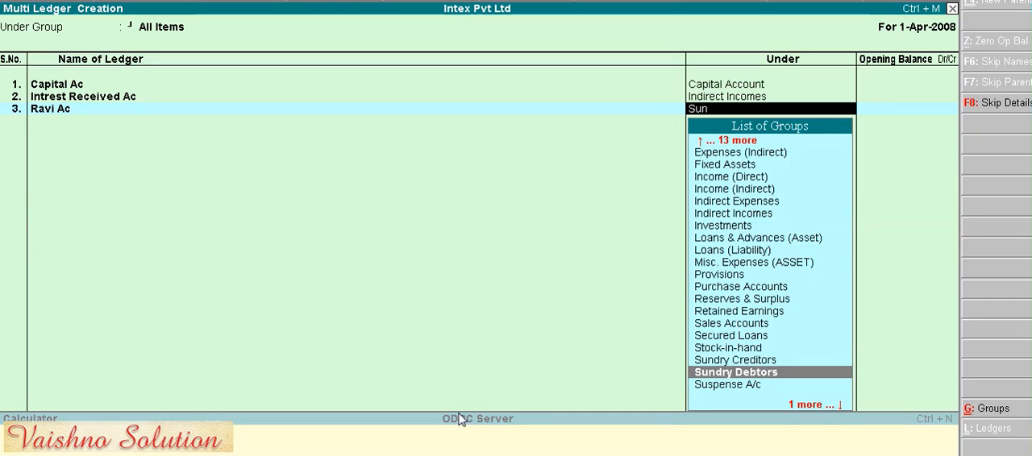
pyautogui.press('Return')
# - Add a fourth ledger named ICICI Bank Ac under Bank Accounts without an opening balance, and save all the ledgers
pyautogui.press('Return')
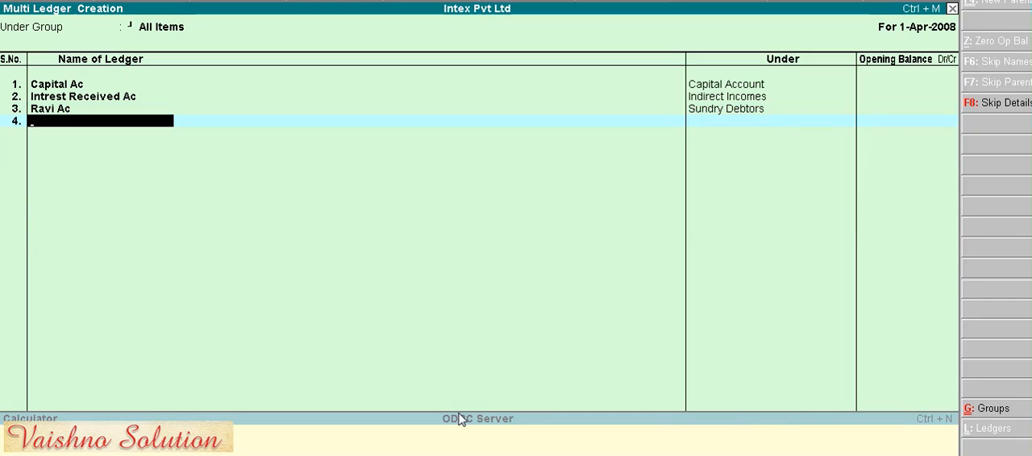
pyautogui.write('ICICI Bank Ac')
pyautogui.press('Return')
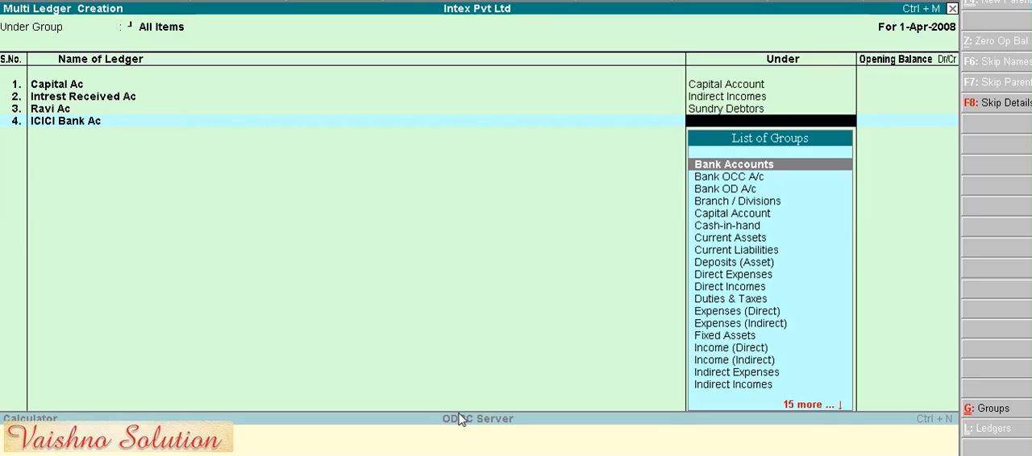
pyautogui.press('Return')
pyautogui.press('Return')
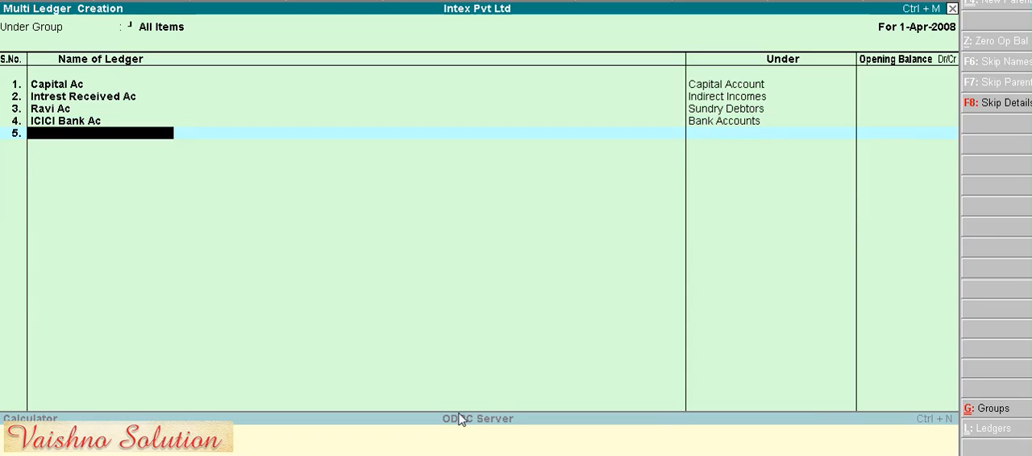
pyautogui.press('Return')
pyautogui.press('Return')
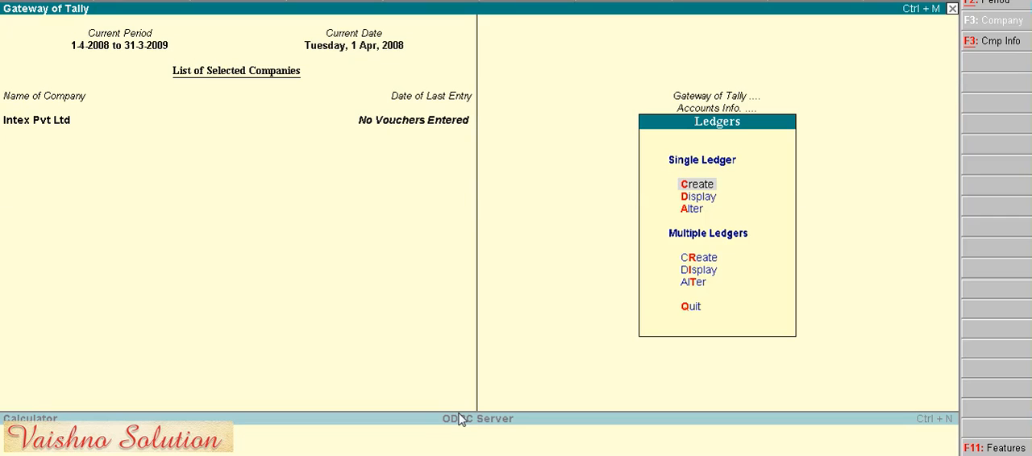
# - Leave the ledger masters and start a new Receipt voucher in the accounting vouchers
pyautogui.press('Escape')
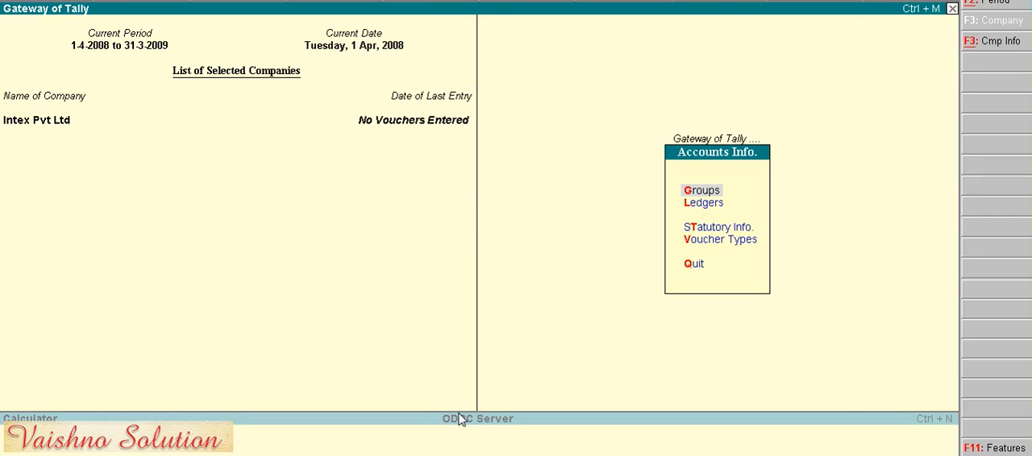
pyautogui.press('Escape')
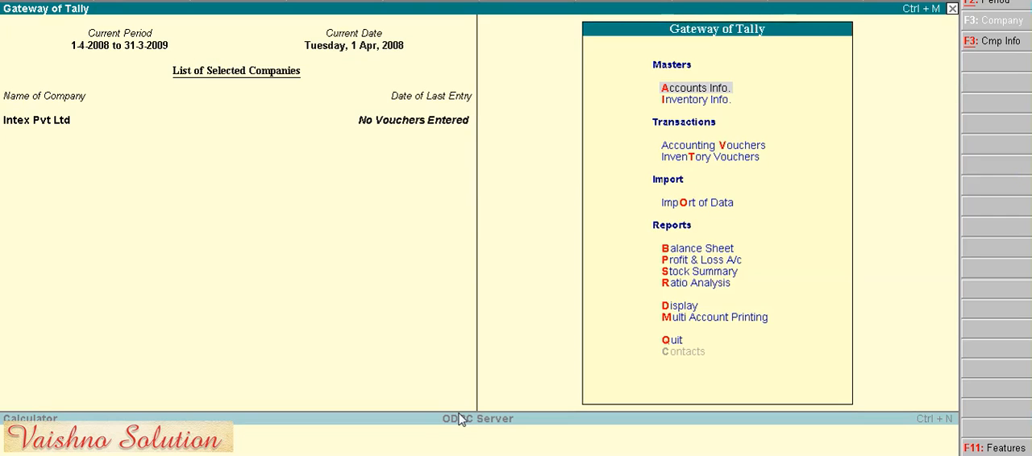
pyautogui.press('Down')
pyautogui.press('Down')
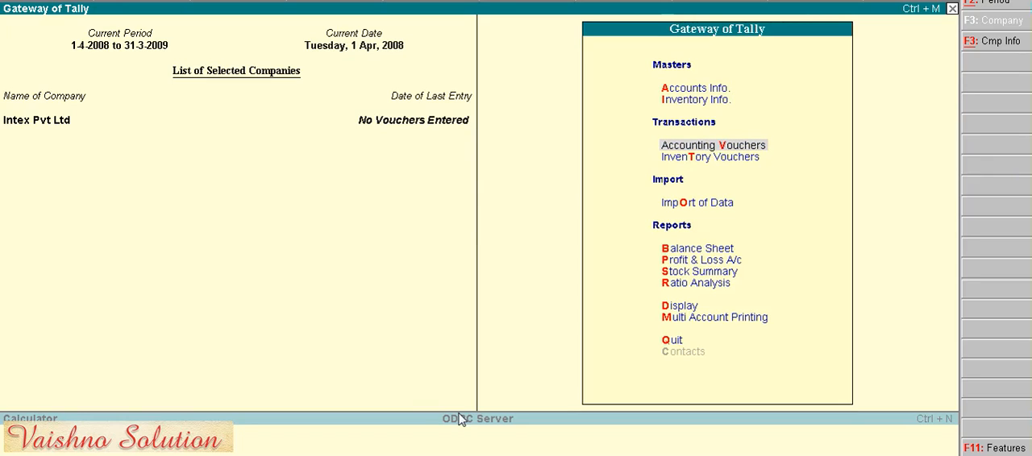
pyautogui.press('Up')
pyautogui.press('Down')
pyautogui.click(748, 151)
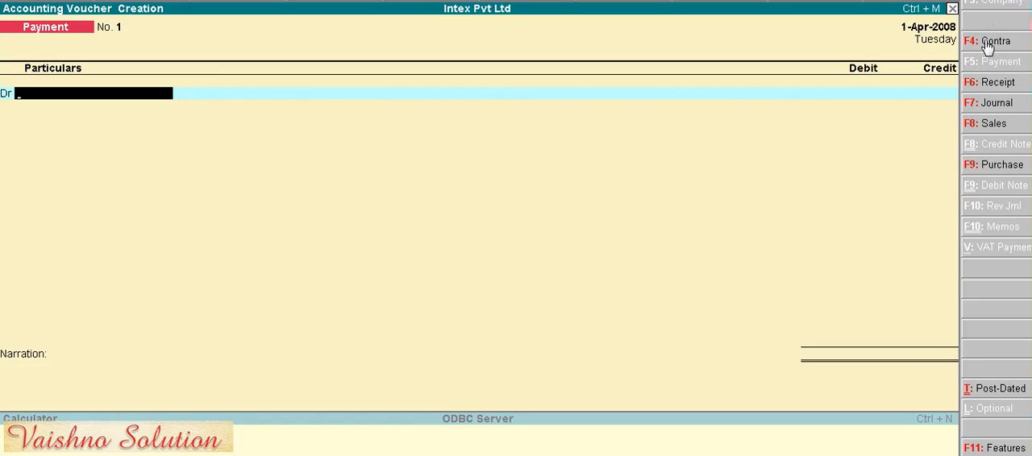
pyautogui.click(985, 87)
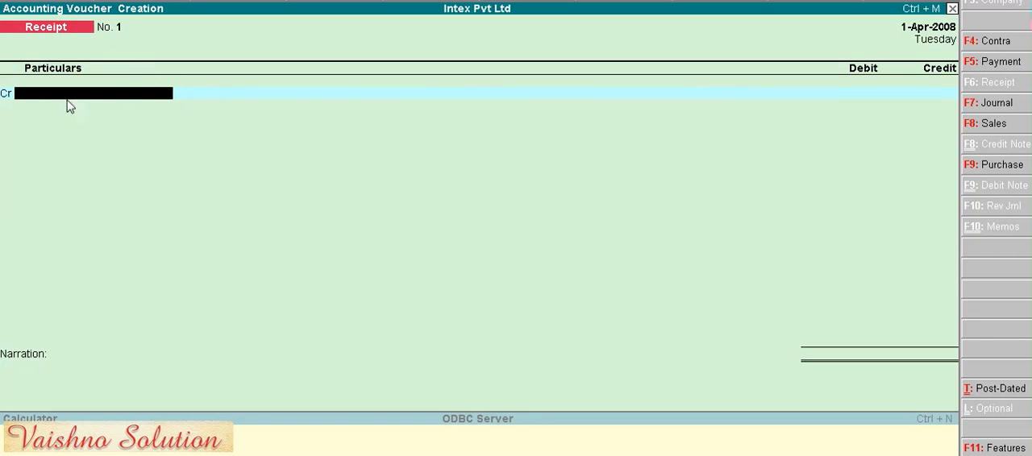
# - Credit Capital Ac with 100000 and debit Cash with the same amount in the receipt voucher
pyautogui.press('space')
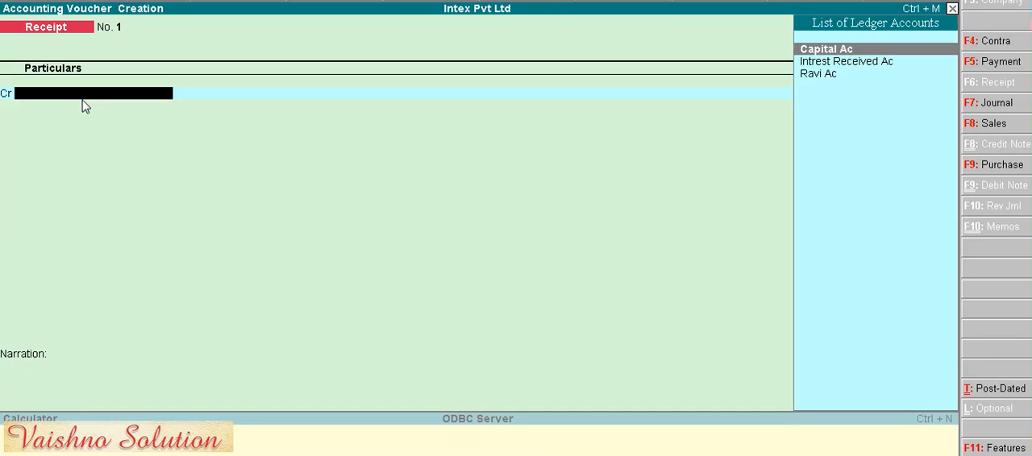
pyautogui.press('Return')
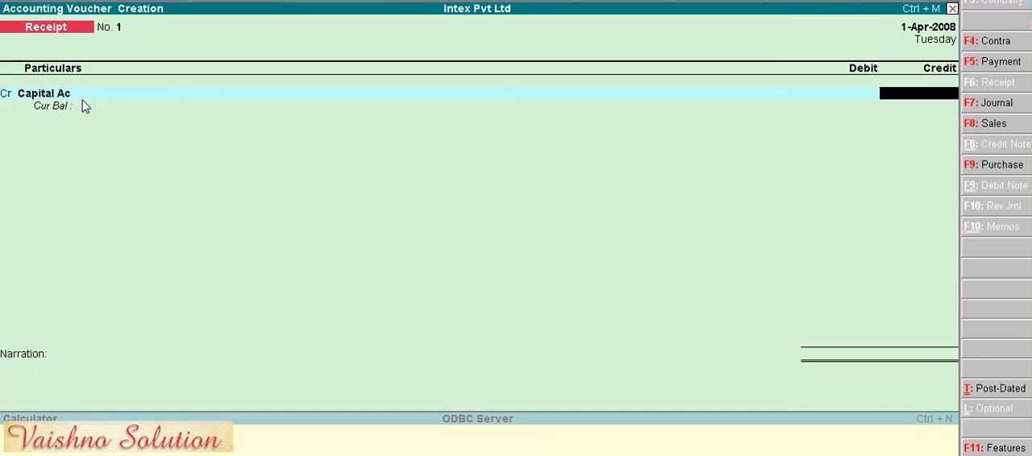
pyautogui.write('100000')
pyautogui.press('Return')
pyautogui.press('Return')
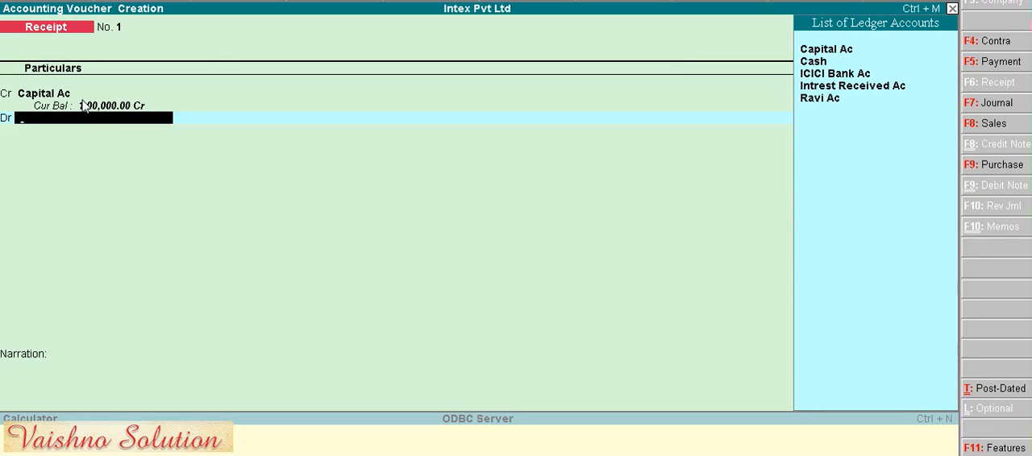
pyautogui.press('Down')
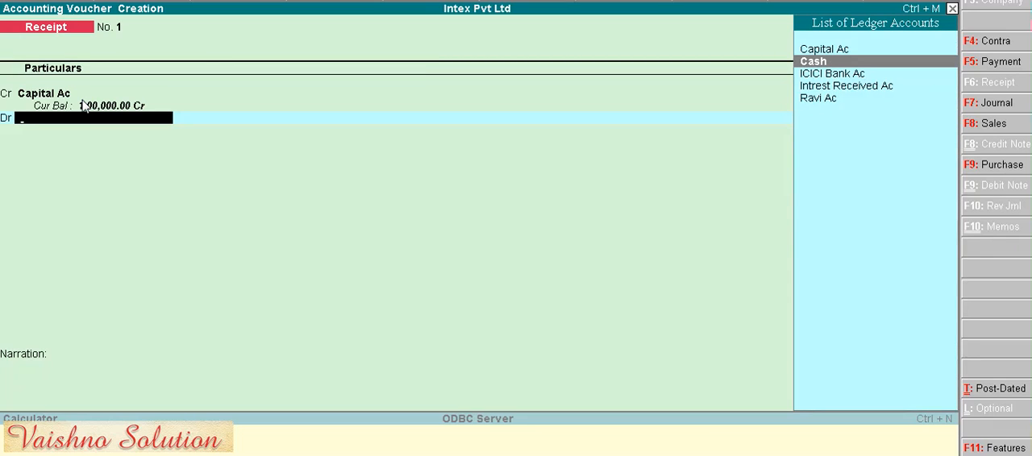
pyautogui.press('Return')
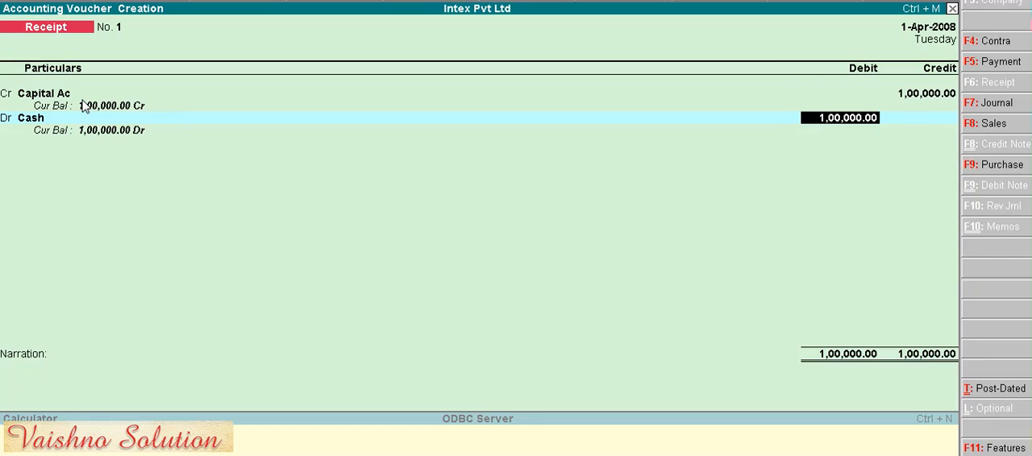
pyautogui.press('Return')
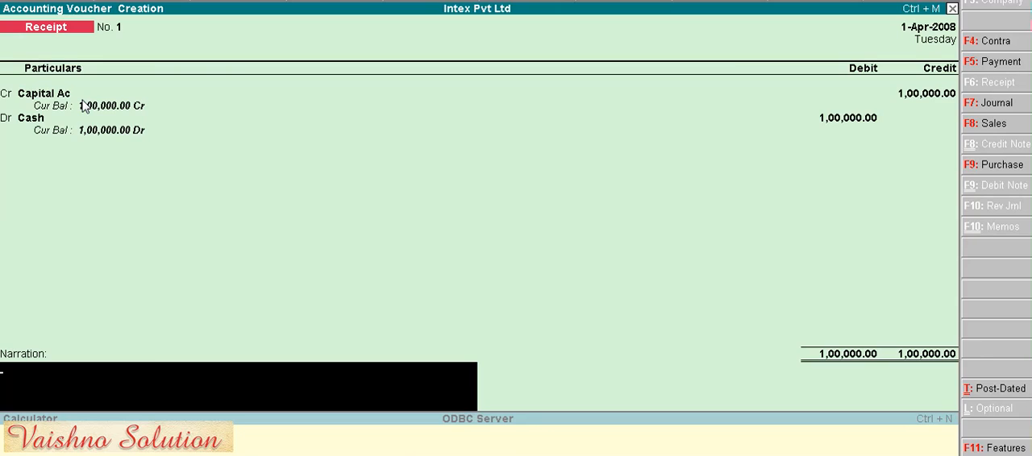
# - Enter the narration "business started." and save the receipt voucher
pyautogui.write('business st')
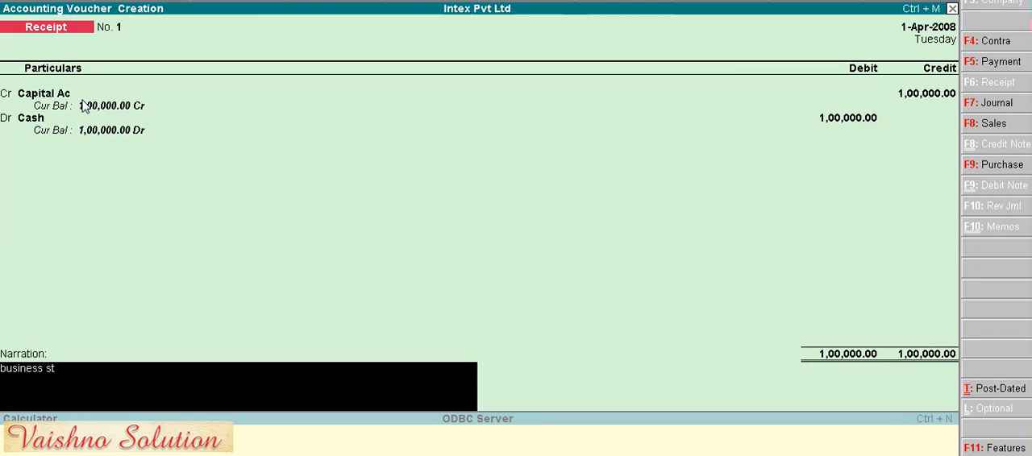
pyautogui.press('BackSpace')
pyautogui.write('tartee')
pyautogui.press('BackSpace')
pyautogui.write('d')
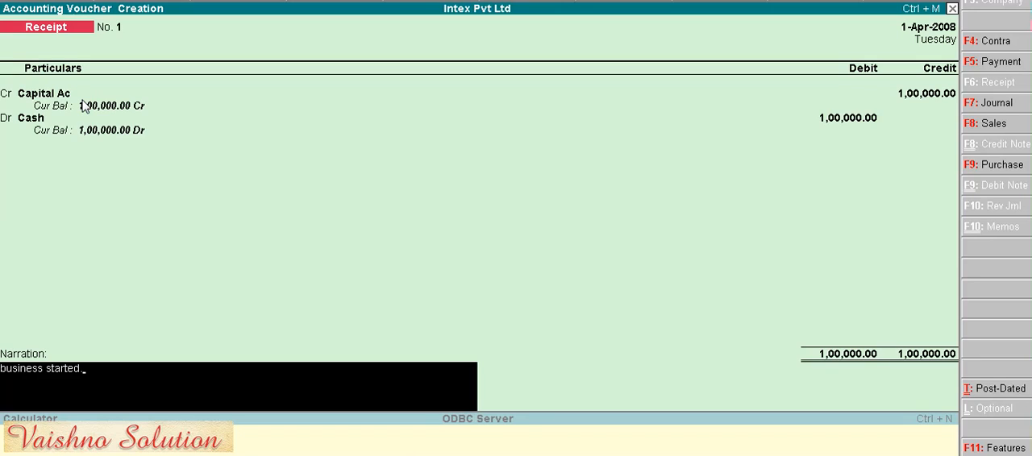
pyautogui.write('.')
pyautogui.press('Return')
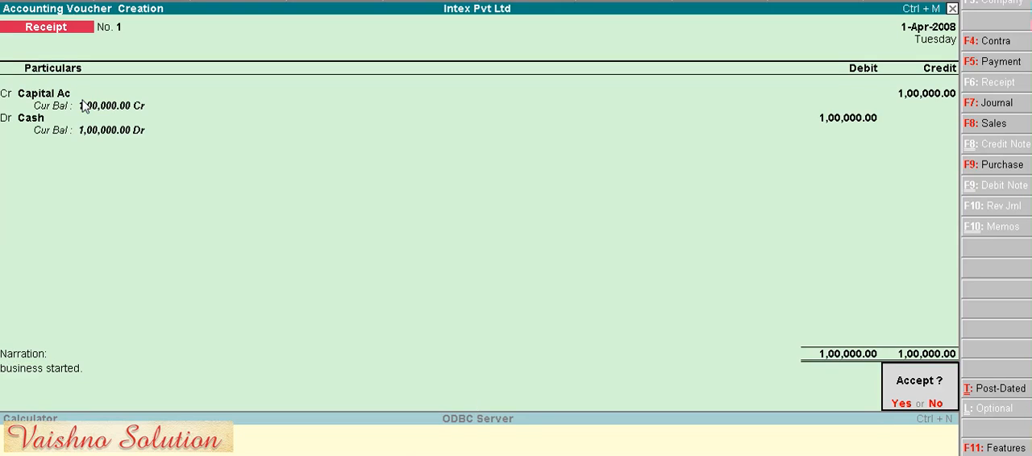
pyautogui.press('y')
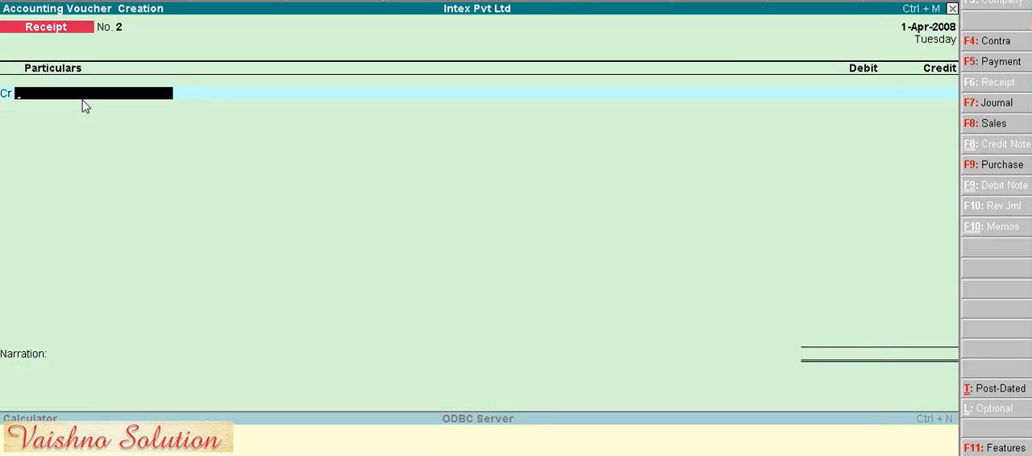
# - Credit Intrest Received Ac with 400 in the second receipt voucher
pyautogui.press('space')
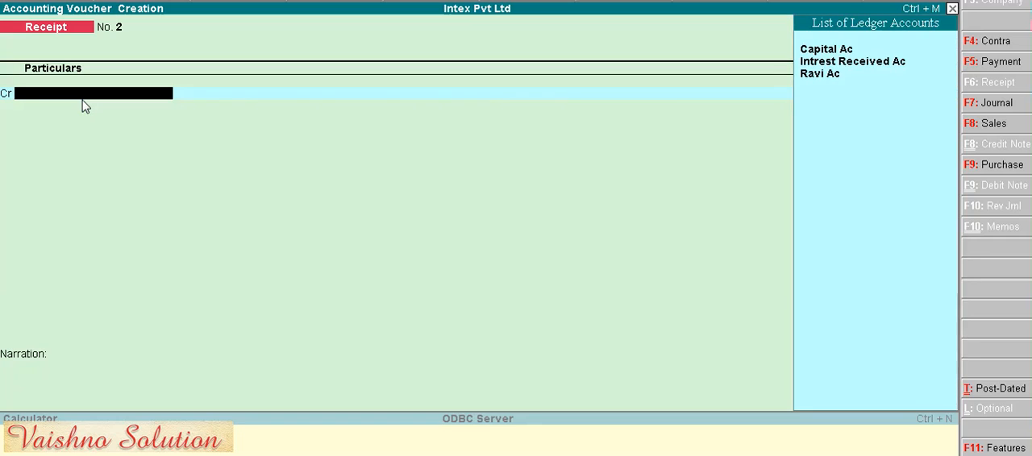
pyautogui.press('Down')
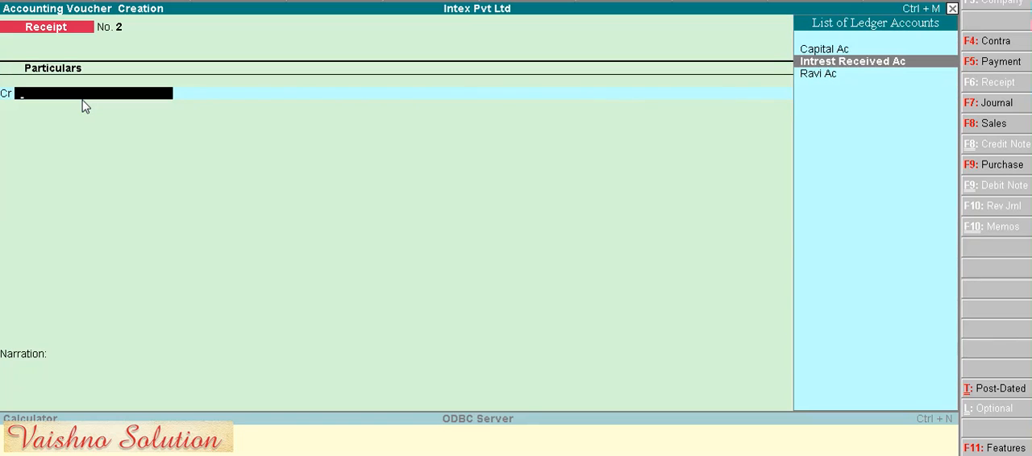
pyautogui.press('Return')
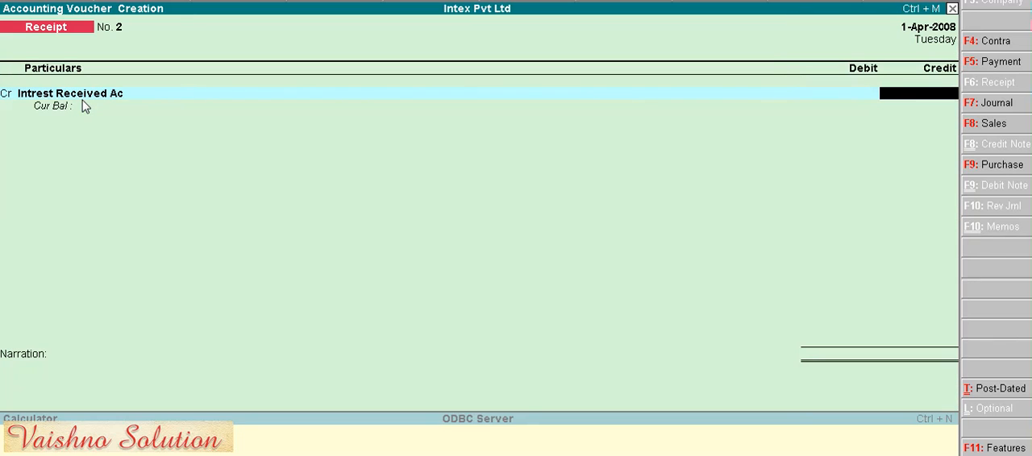
pyautogui.write('400')
pyautogui.press('Return')
pyautogui.press('Return')
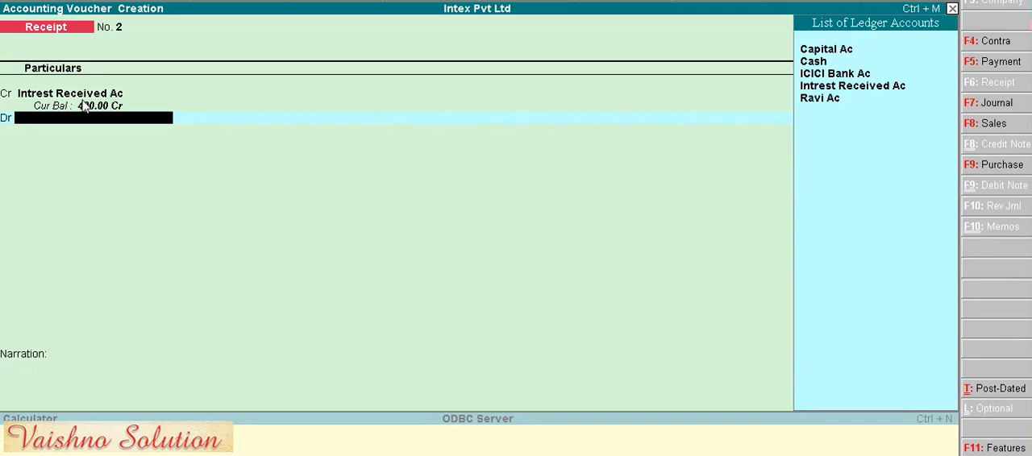
# - Debit Cash with 400 against the interest received and save the voucher without a narration
pyautogui.press('Return')
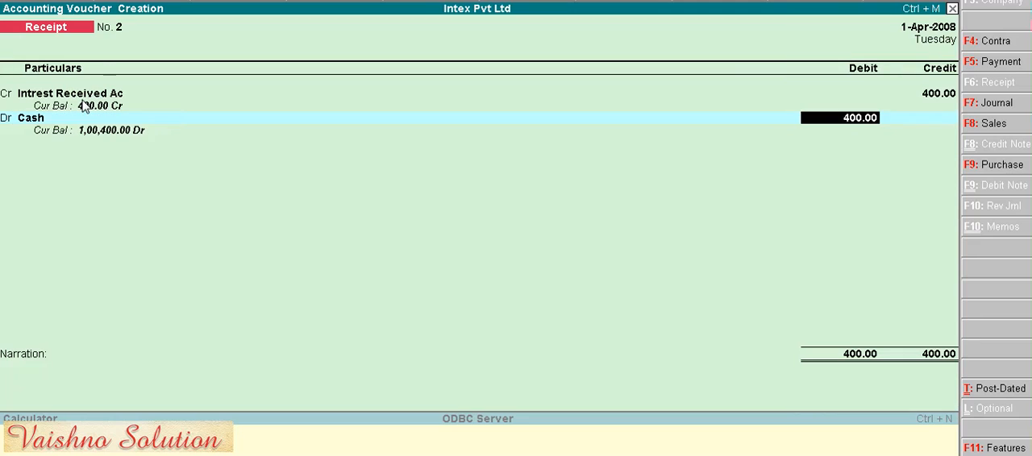
pyautogui.press('Return')
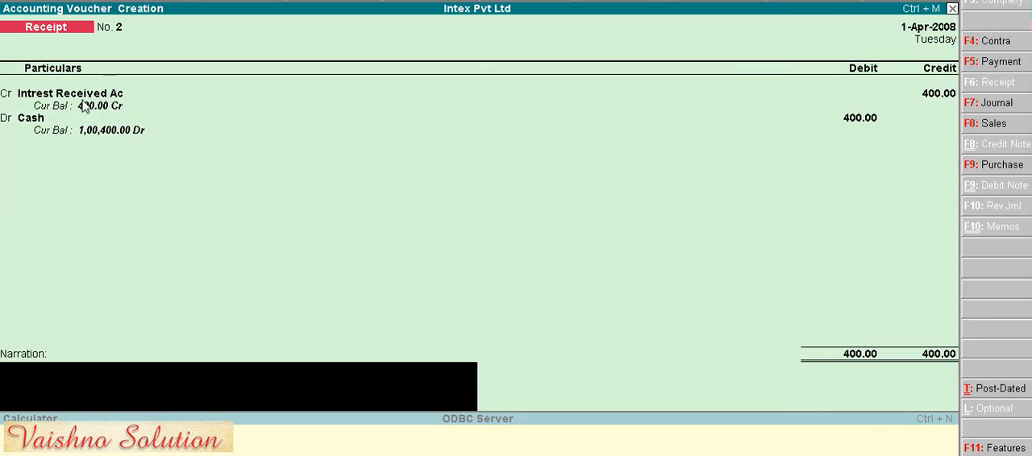
pyautogui.press('Return')
pyautogui.press('Return')
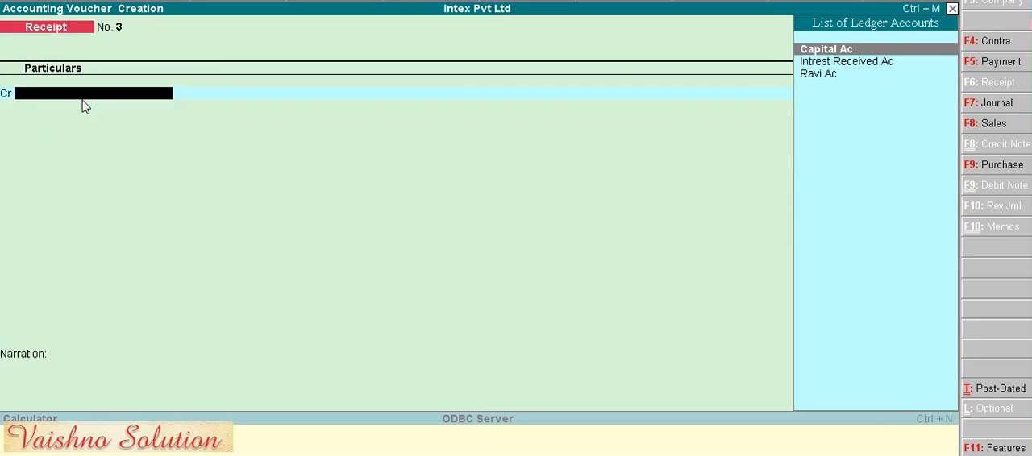
# - Credit the individual party's ledger with 1000 in the third receipt voucher, adjusting the whole amount On Account
pyautogui.press('Down')
pyautogui.press('Down')
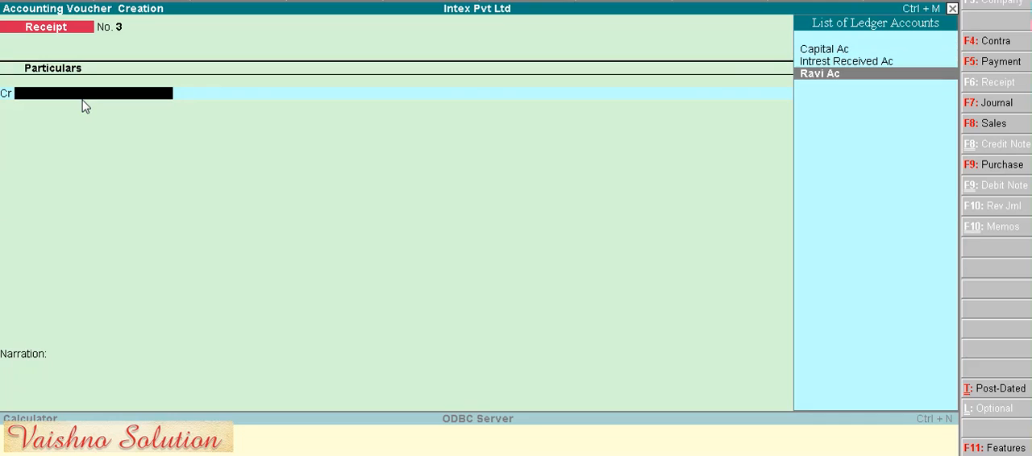
pyautogui.press('Return')
pyautogui.write('1000')
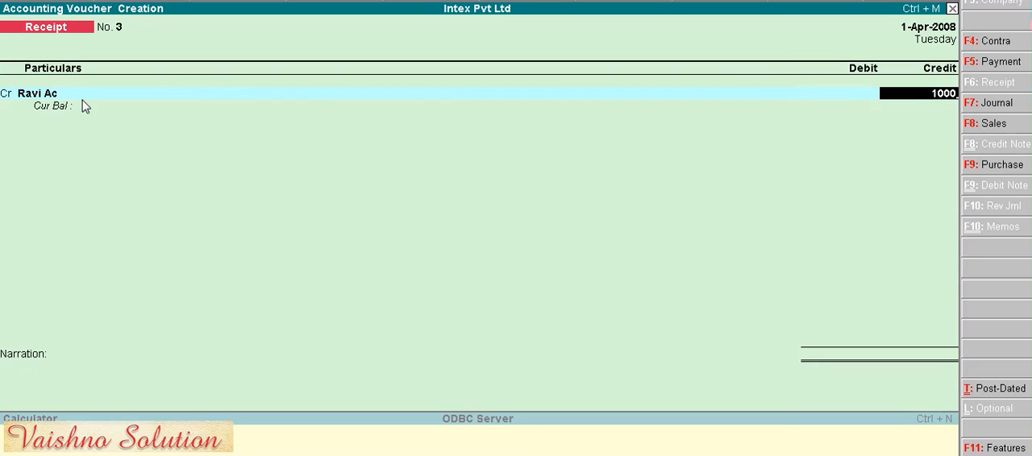
pyautogui.press('Return')
pyautogui.press('Return')
pyautogui.press('Return')
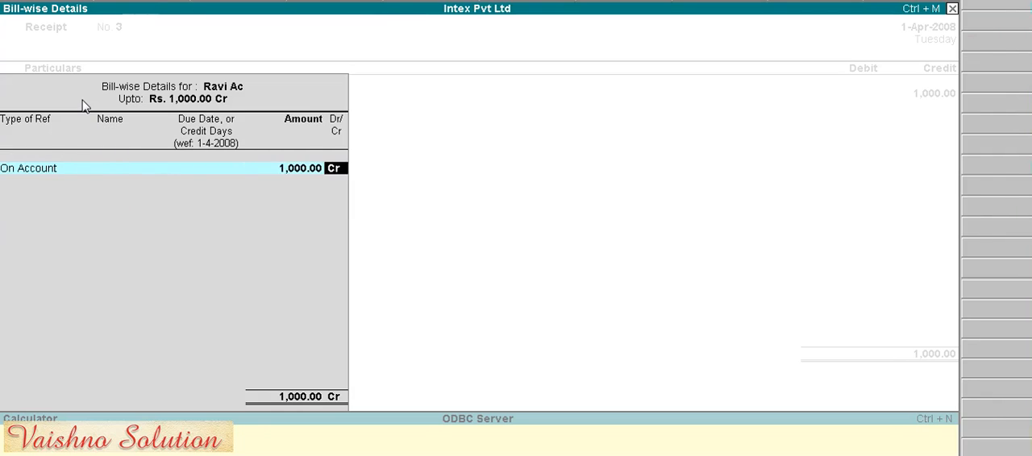
pyautogui.press('Return')
pyautogui.press('Return')
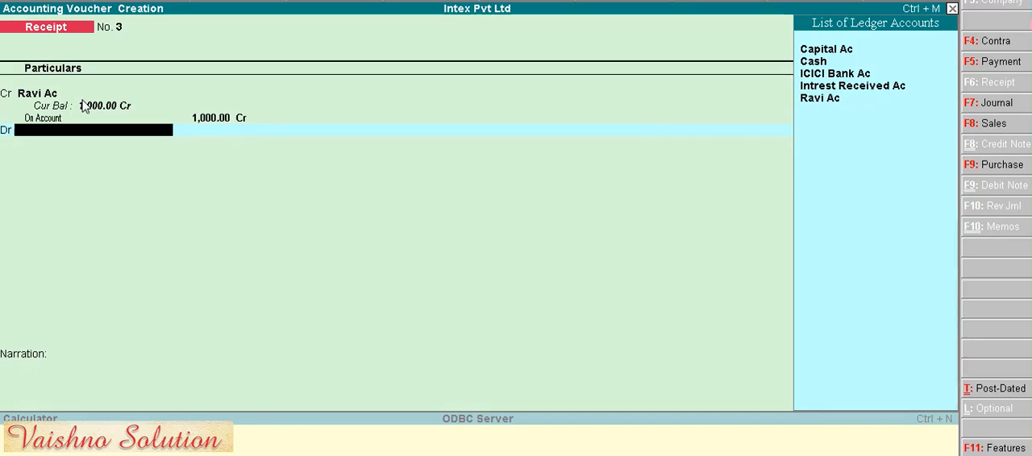
# - Debit Cash with 1000 for the party's receipt and save the voucher without a narration
pyautogui.press('Down')
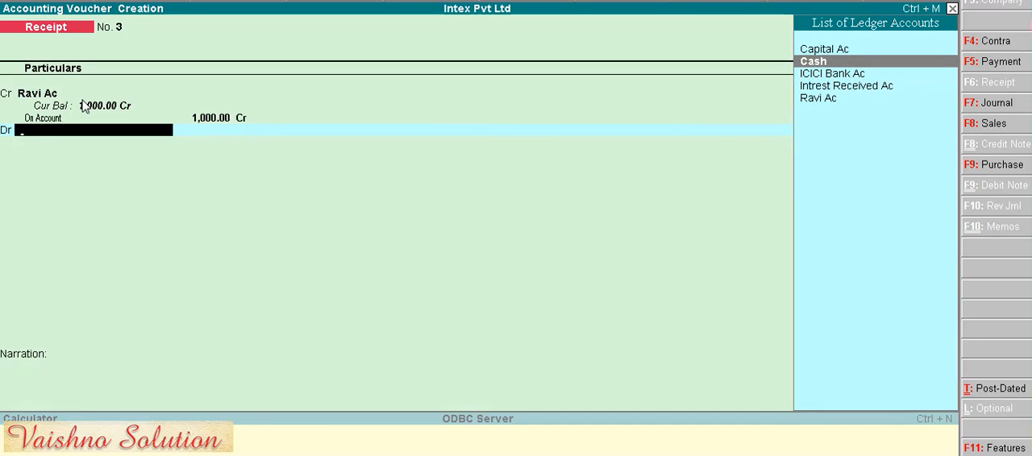
pyautogui.press('Return')
pyautogui.press('Return')
pyautogui.press('Return')
pyautogui.press('Return')
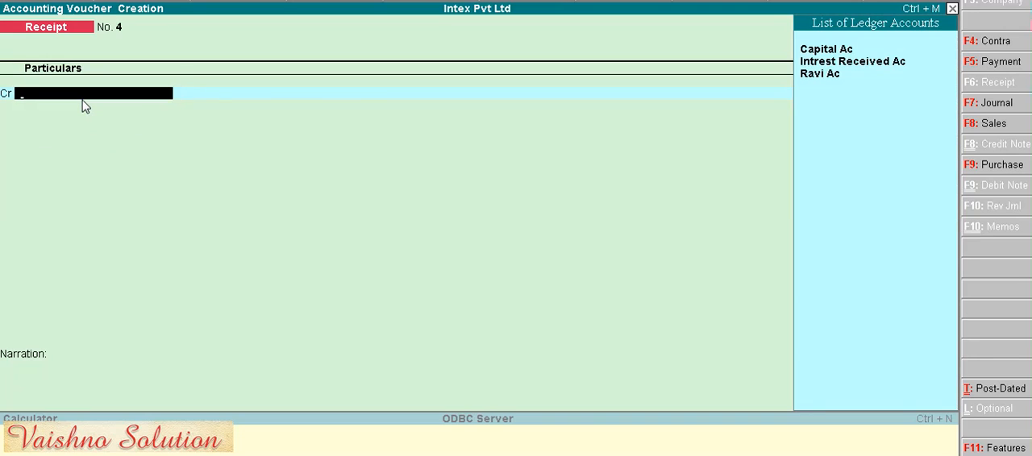
# - Credit the individual party's ledger with 8000 in the fourth receipt voucher, adjusting the amount On Account
pyautogui.press('Down')
pyautogui.press('Down')
pyautogui.press('Down')
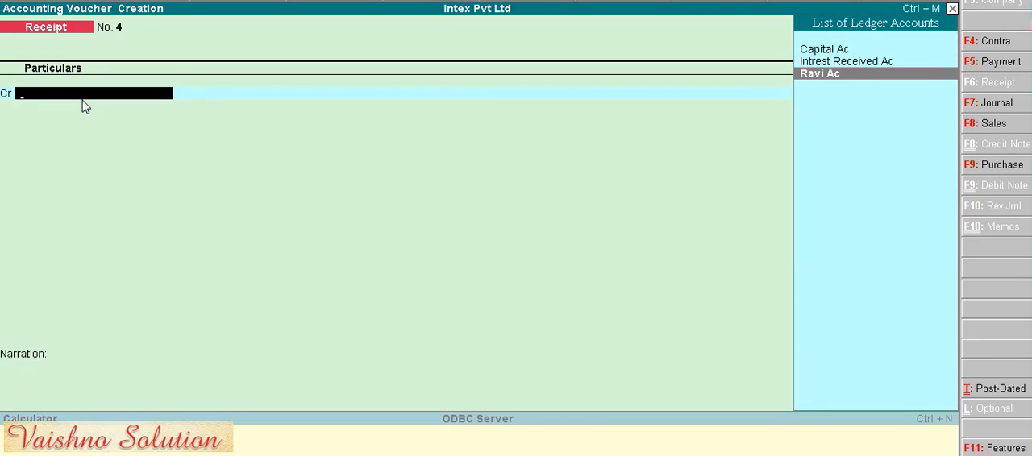
pyautogui.press('Return')
pyautogui.write('8')
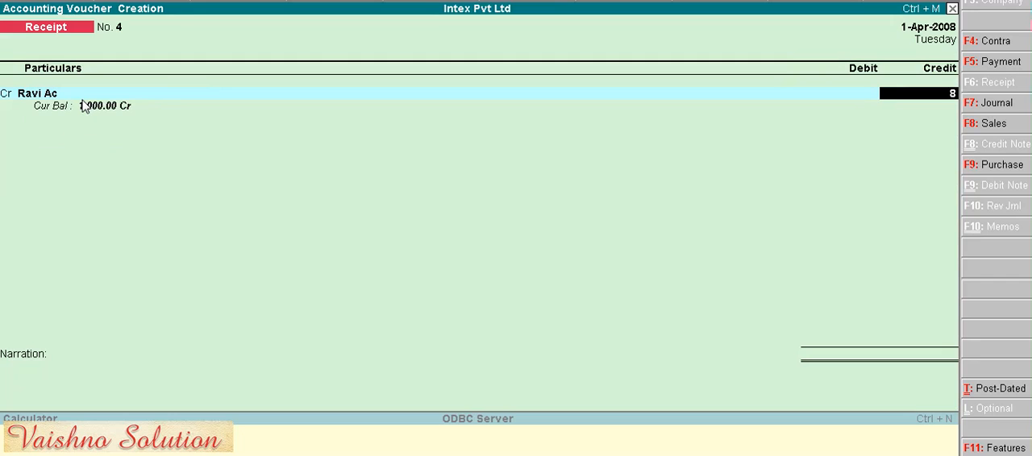
pyautogui.write(',000')
pyautogui.press('Return')
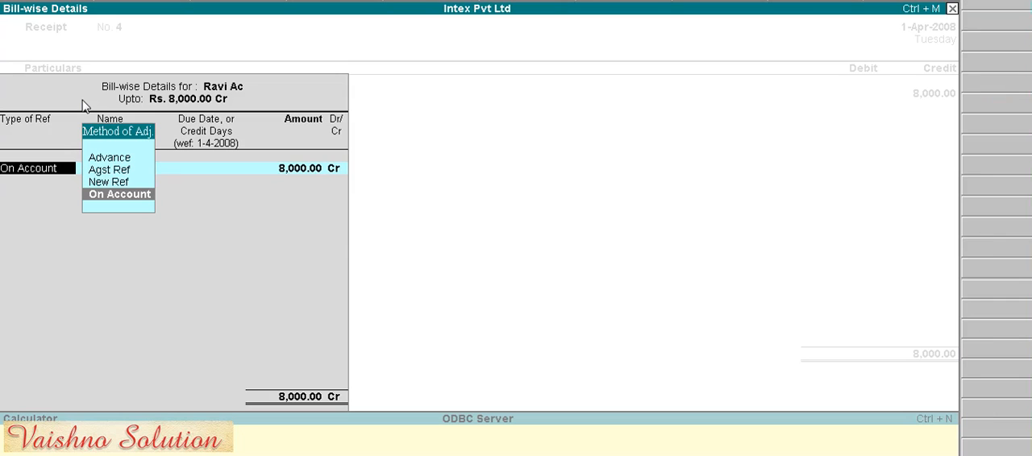
pyautogui.press('Return')
pyautogui.press('Return')
# - Set the debit account of the 8000 receipt to ICICI Bank Ac instead of Cash, leaving the narration empty
pyautogui.press('Return')
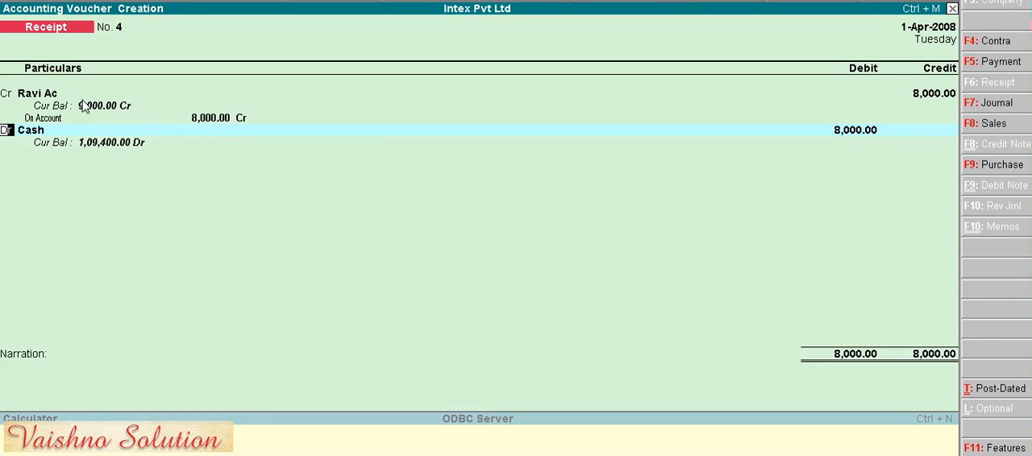
pyautogui.press('Return')
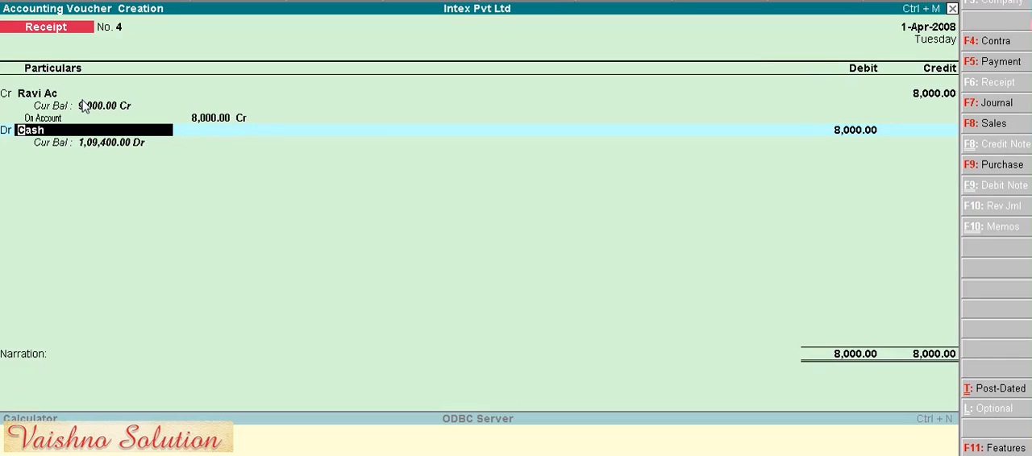
pyautogui.press('space')
pyautogui.press('Down')
pyautogui.press('Down')
pyautogui.press('Down')
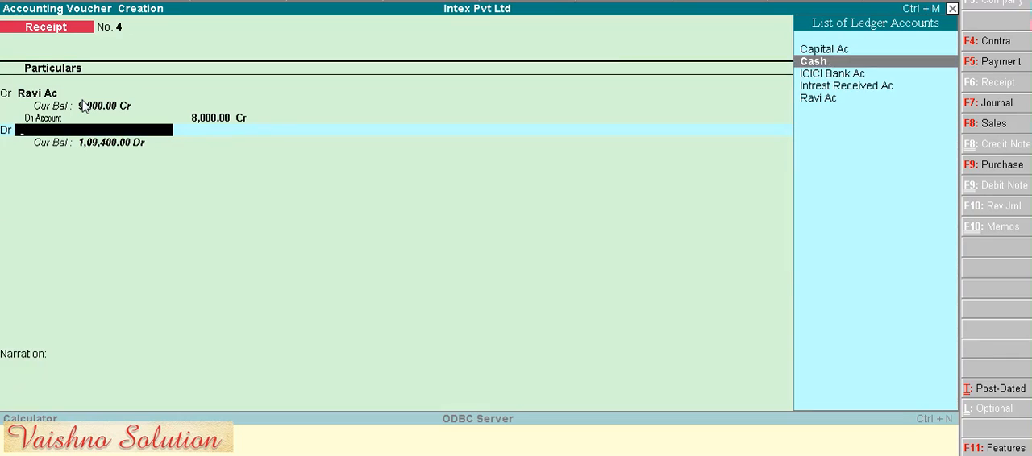
pyautogui.press('Return')
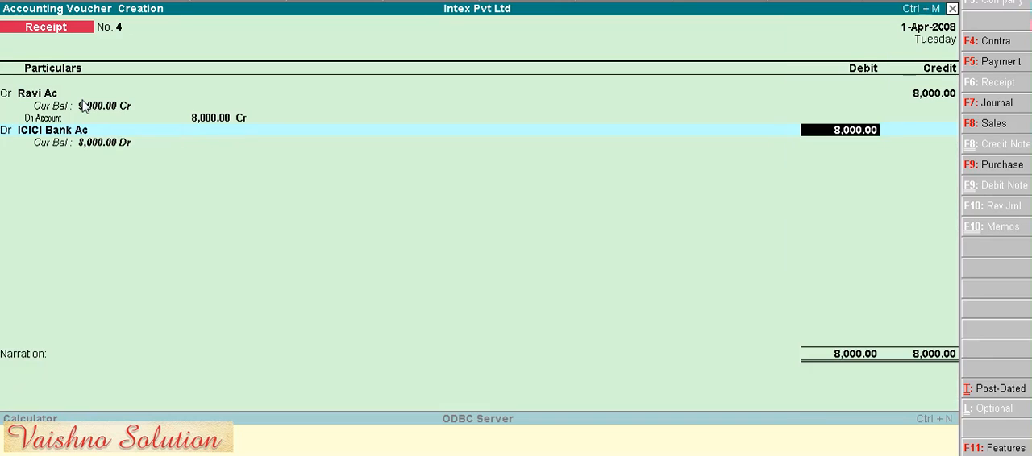
pyautogui.press('Return')
pyautogui.press('Return')
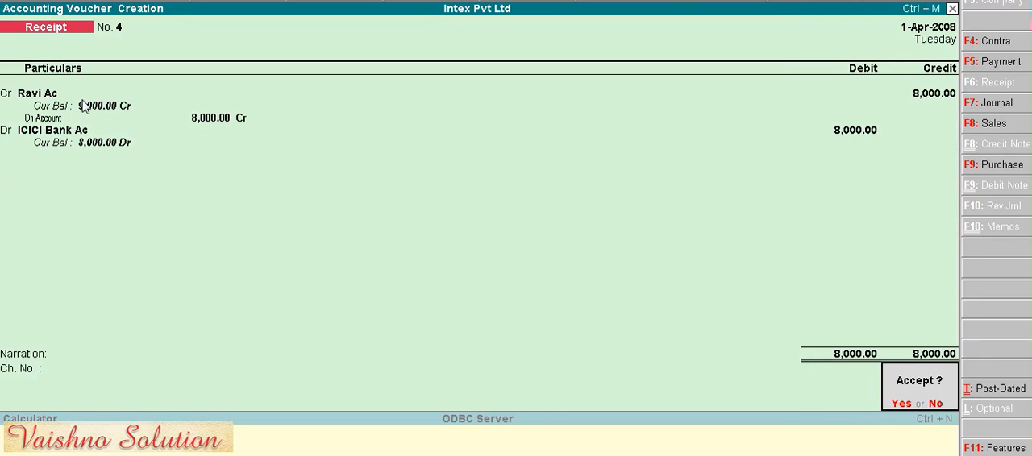
# - Return to the bank receipt's narration, enter the cheque number after "Ch. No. :" and save the voucher
pyautogui.press('n')
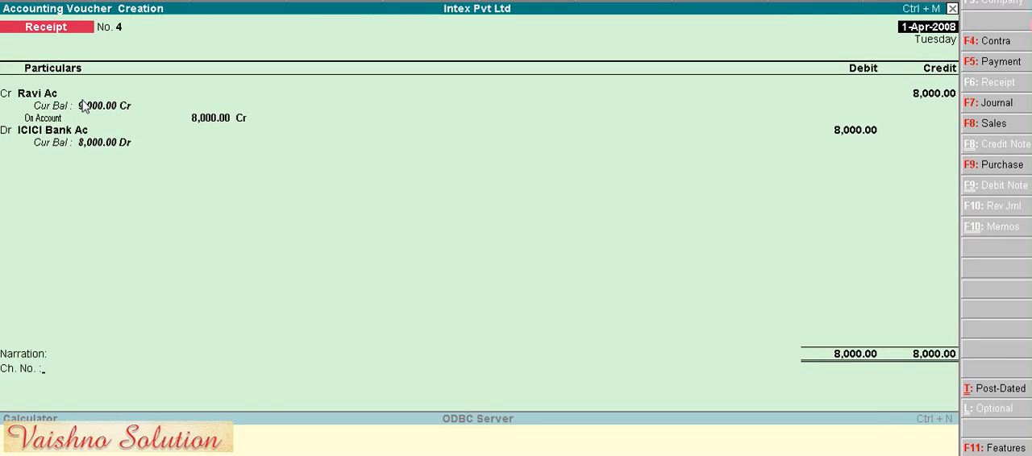
pyautogui.press('Return')
pyautogui.press('Return')
pyautogui.press('Return')
pyautogui.press('Return')
pyautogui.press('Return')
pyautogui.press('Return')
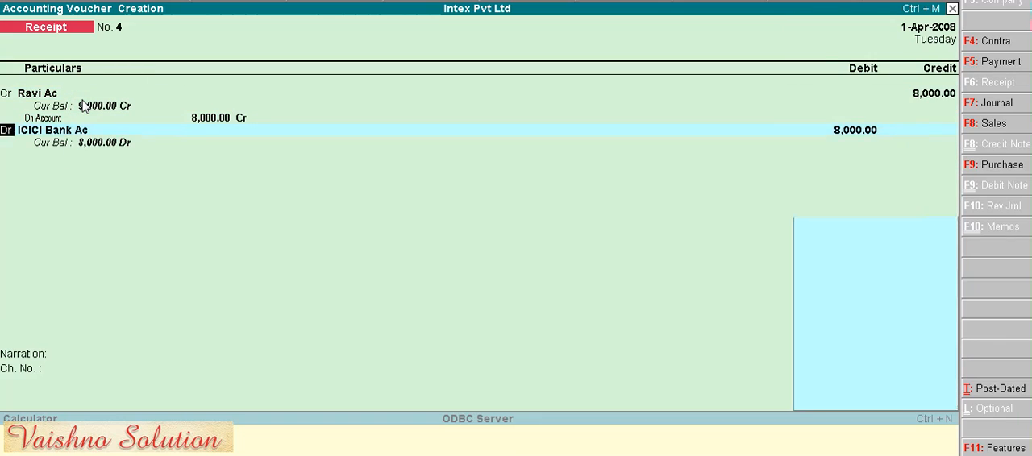
pyautogui.write('142536789')
pyautogui.press('Return')
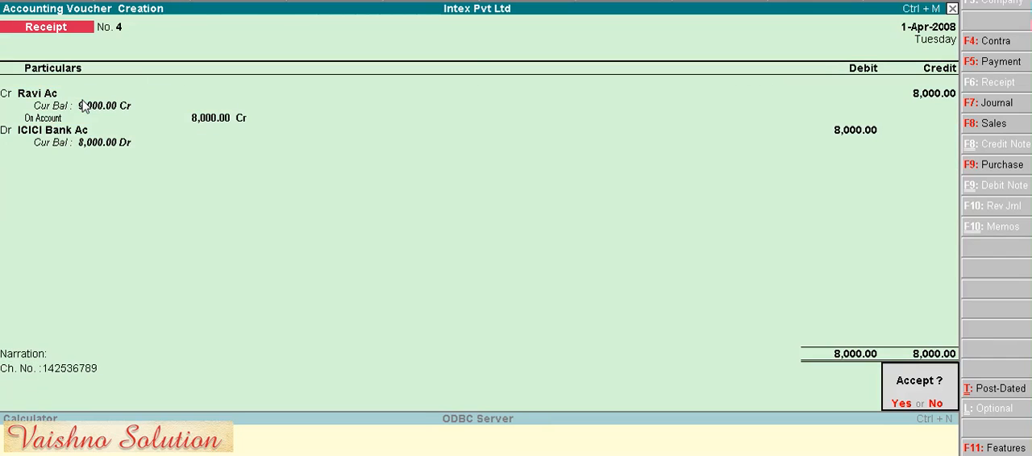
pyautogui.press('Return')
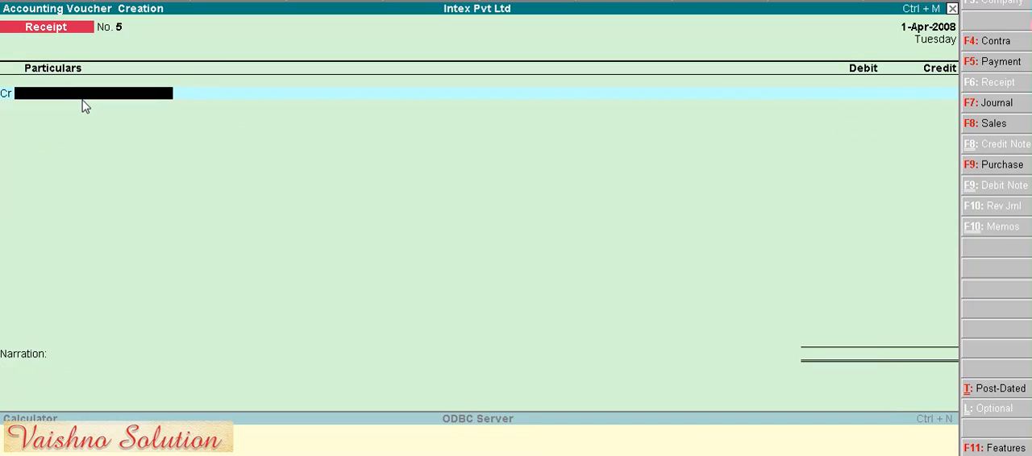
# - Leave voucher creation and display the Day Book of Intex Pvt Ltd
pyautogui.press('Escape')
pyautogui.press('Return')
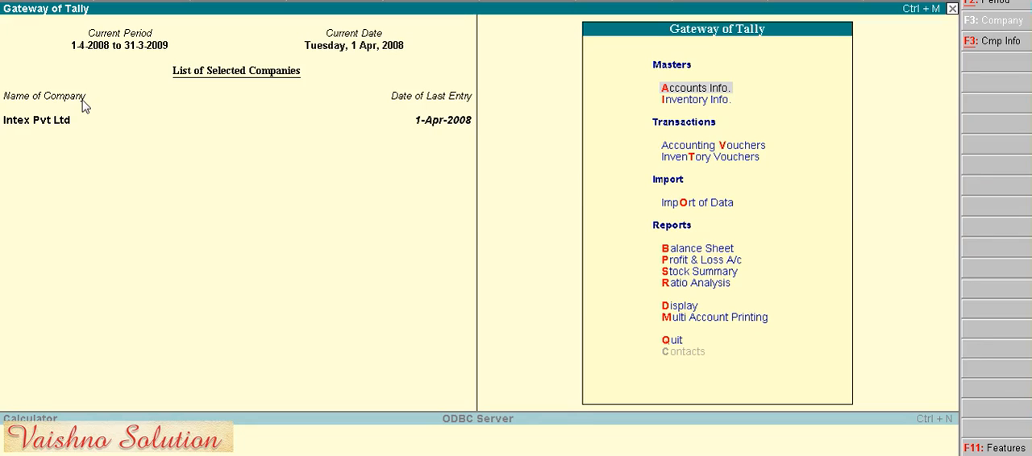
pyautogui.press('Down')
pyautogui.press('Down')
pyautogui.press('Down')
pyautogui.press('Down')
pyautogui.press('Down')
pyautogui.press('Down')
pyautogui.press('Down')
pyautogui.press('Down')
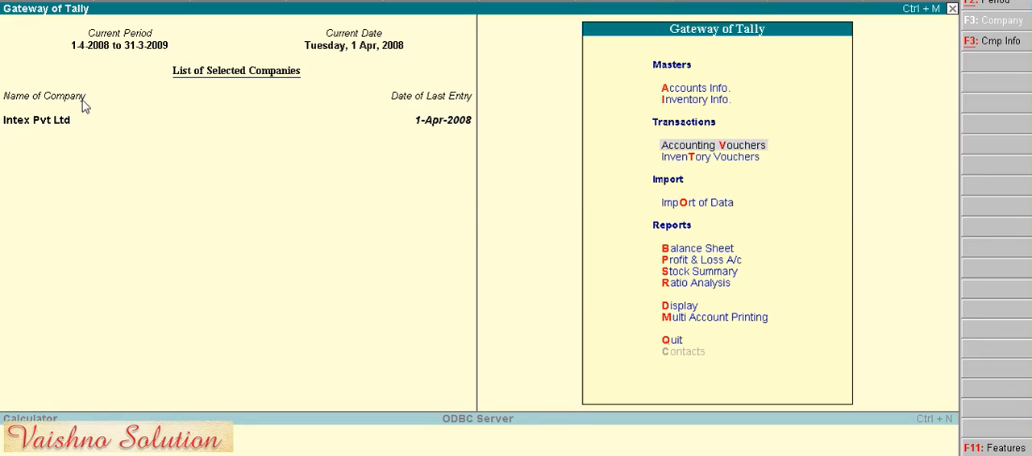
pyautogui.press('Down')
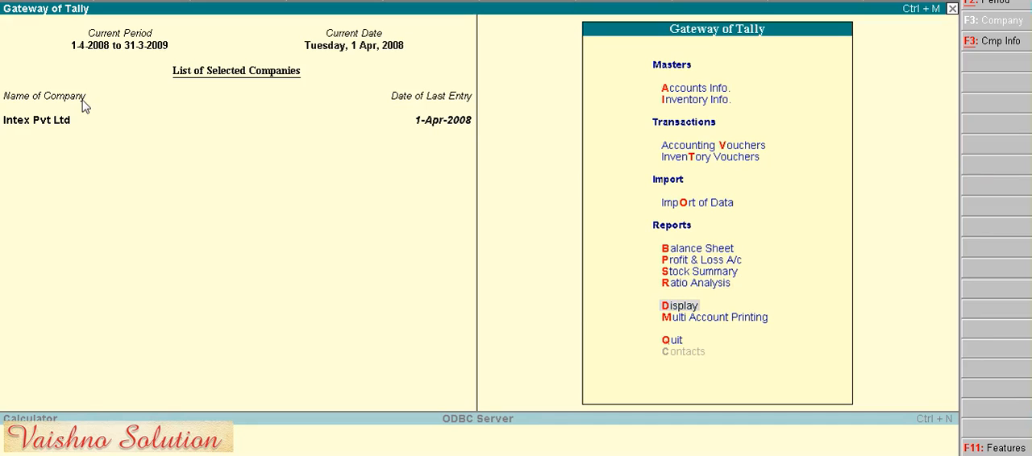
pyautogui.press('Return')
pyautogui.press('Down')
pyautogui.press('Return')
# - Look through the Day Book's receipts, inspect the Capital Ac voucher and leave it without changes
pyautogui.press('Down')
pyautogui.press('Down')
pyautogui.press('Down')
pyautogui.press('Up')
pyautogui.press('Up')
pyautogui.press('Up')
pyautogui.press('Down')
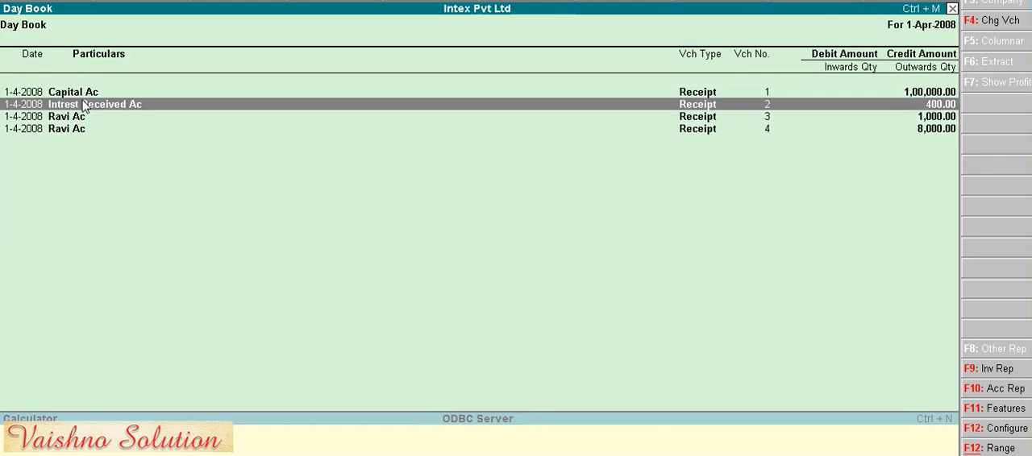
pyautogui.press('Up')
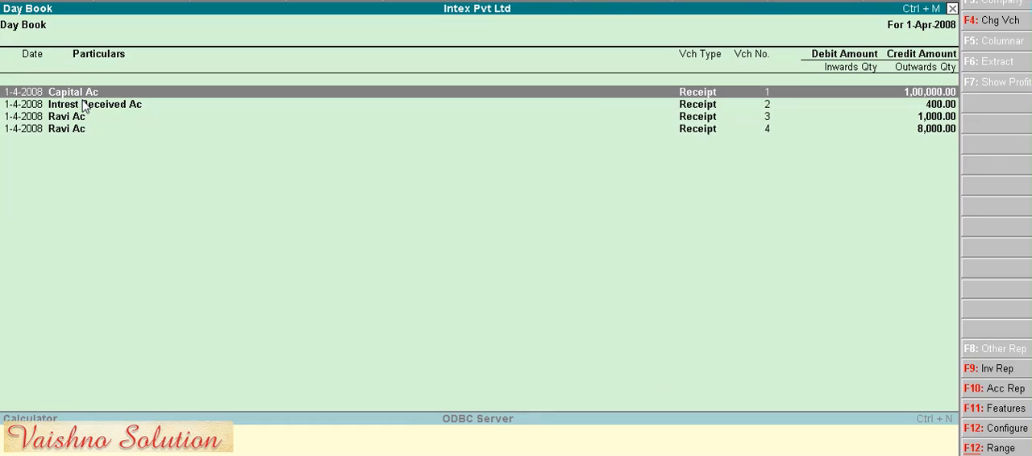
pyautogui.press('Return')
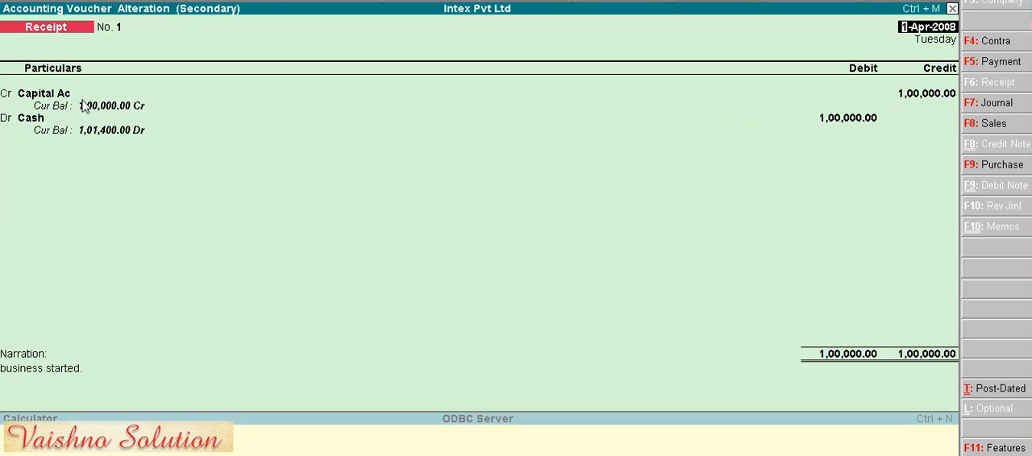
pyautogui.press('Escape')
pyautogui.press('y')
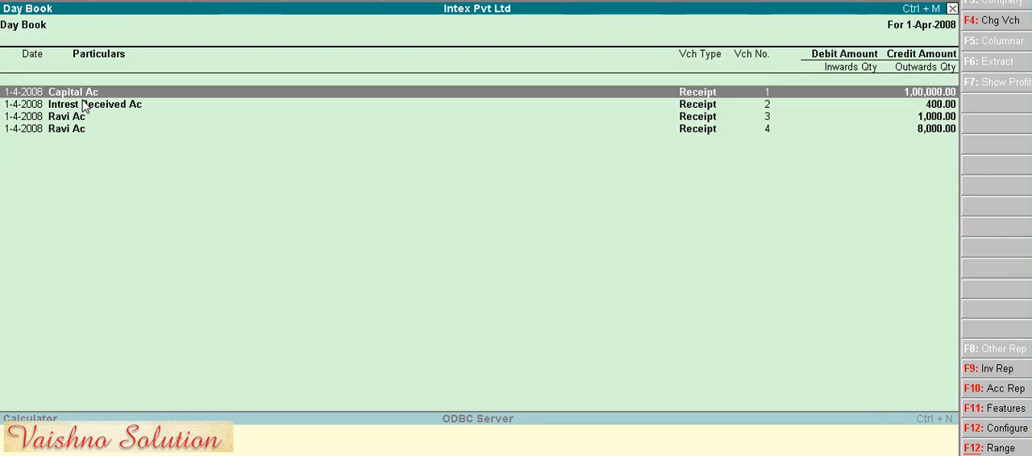
# - Show the Day Book in detailed form with the debited ledger under each receipt voucher
pyautogui.press('Down')
pyautogui.press('Down')
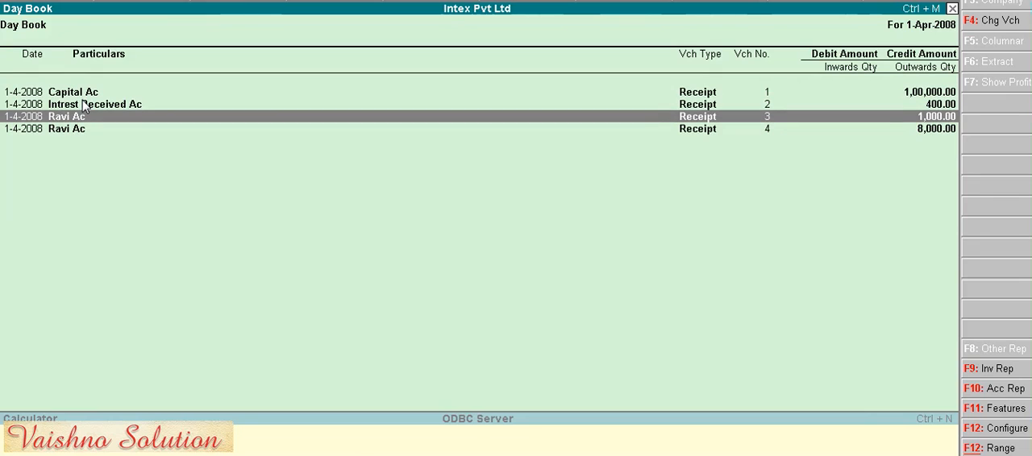
pyautogui.hotkey('alt', 'F1')
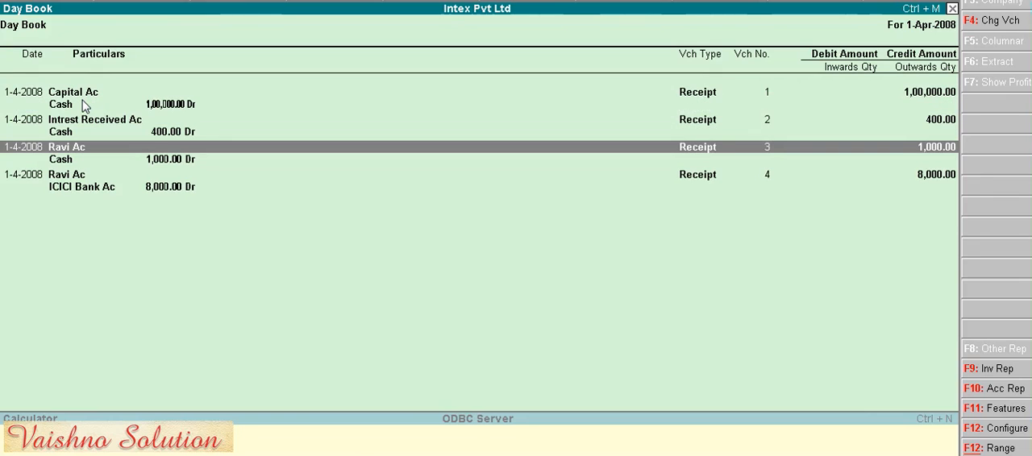
pyautogui.press('Down')
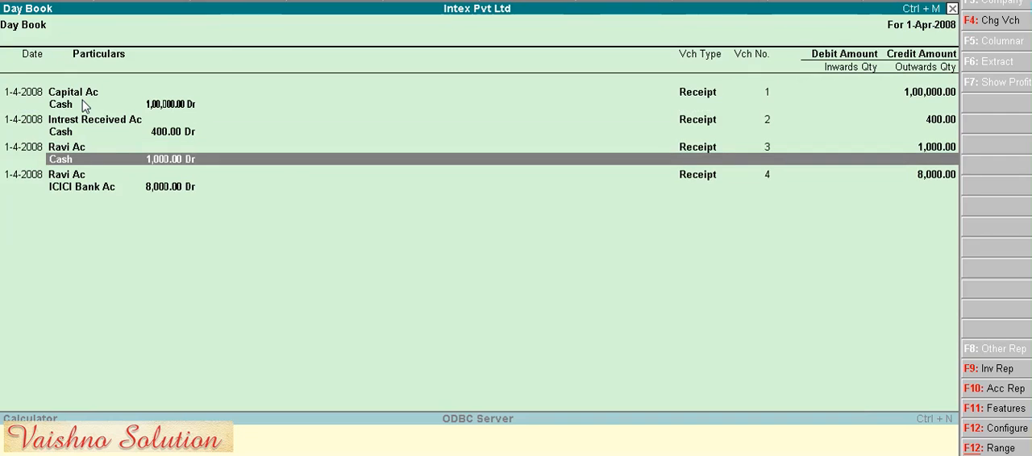
# - Delete receipt voucher No. 4, the 8,000.00 receipt debited to ICICI Bank Ac, from the Day Book
pyautogui.press('Up')
pyautogui.press('Up')
pyautogui.press('Up')
pyautogui.press('Up')
pyautogui.press('Down')
pyautogui.press('Down')
pyautogui.press('Down')
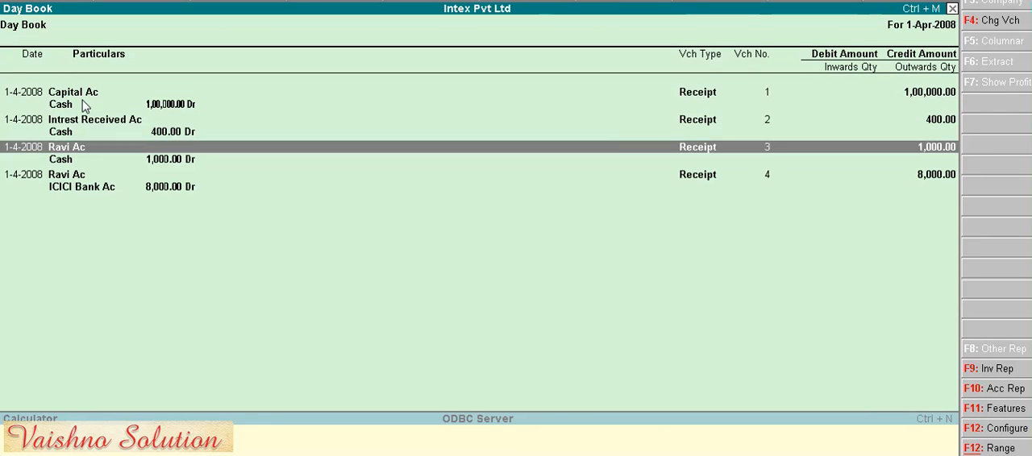
pyautogui.press('Down')
pyautogui.press('Down')
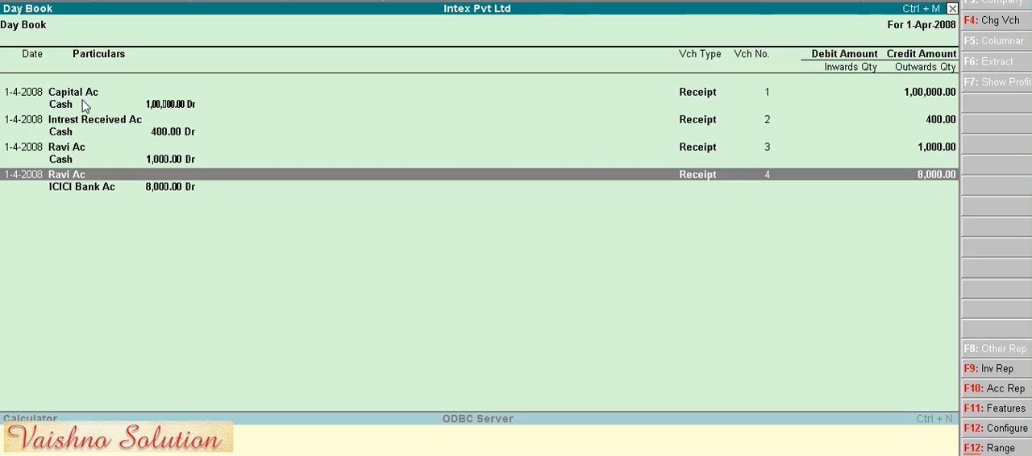
pyautogui.press('Return')
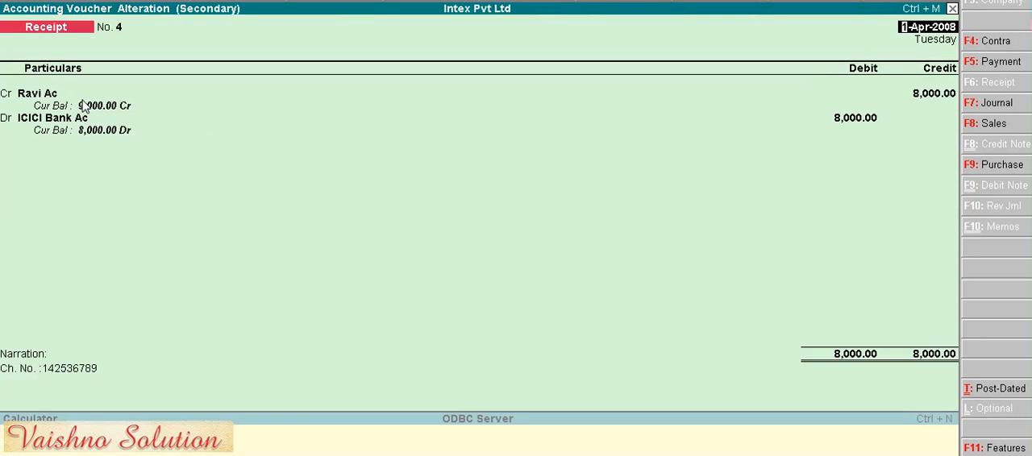
pyautogui.hotkey('alt', 'd')
pyautogui.press('y')
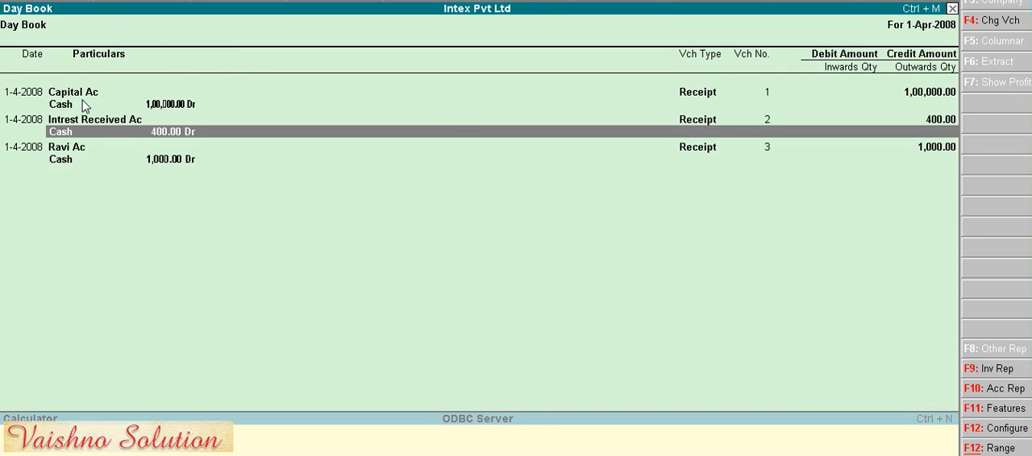
# - Leave the Day Book and the Display Menu and go to the Transactions section of the Gateway of Tally
pyautogui.press('Escape')
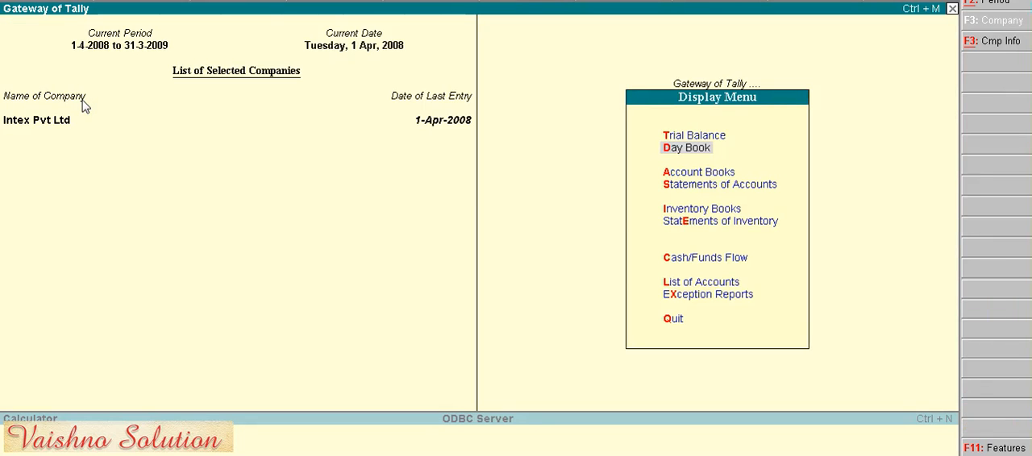
pyautogui.press('Down')
pyautogui.press('Down')
pyautogui.press('Down')
pyautogui.press('Down')
pyautogui.press('Down')
pyautogui.press('Down')
pyautogui.press('Down')
pyautogui.press('Down')
pyautogui.press('Down')
pyautogui.press('Up')
pyautogui.press('Return')
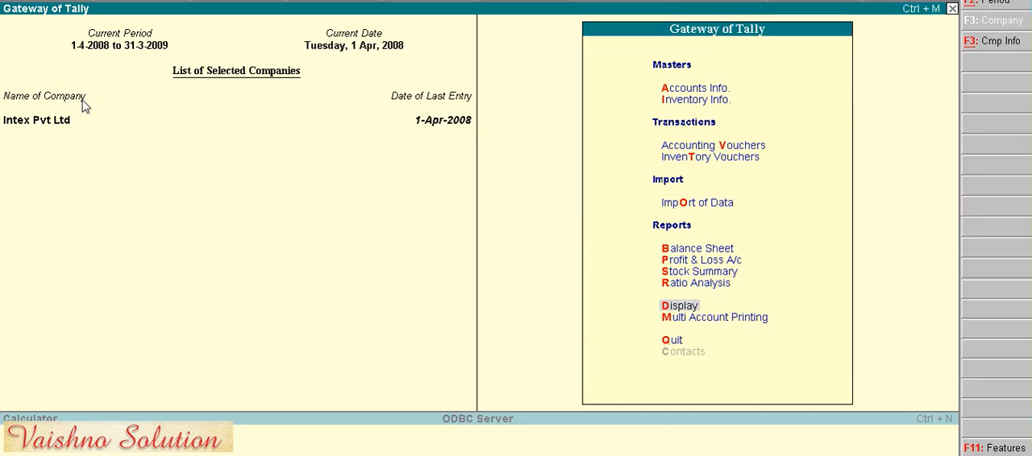
pyautogui.press('Up')
pyautogui.press('Up')
pyautogui.press('Up')
pyautogui.press('Up')
pyautogui.press('Up')
pyautogui.press('Up')
pyautogui.press('Up')
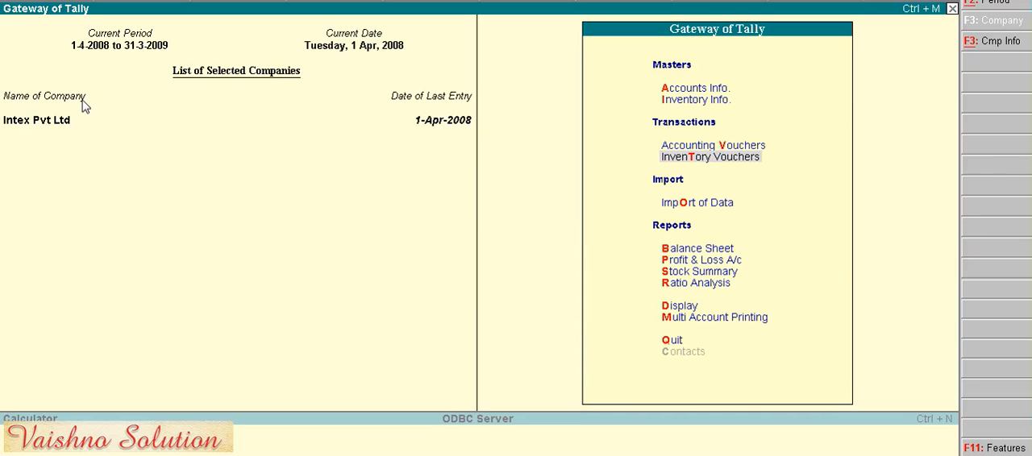